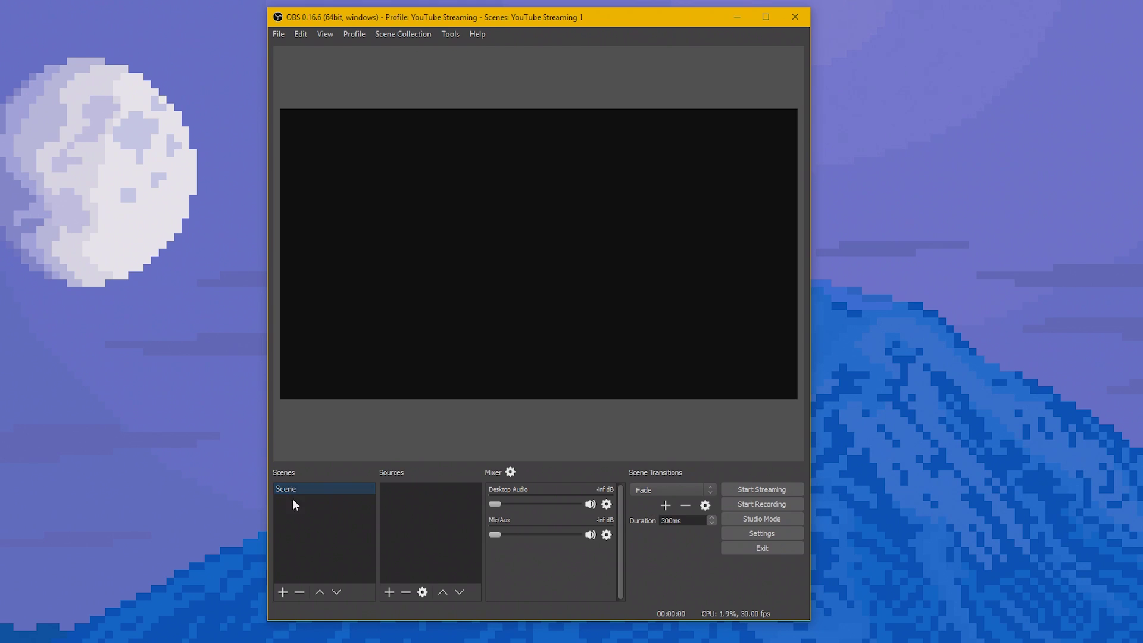
Step: Rename the existing scene as INTRO
right_click(287, 491)
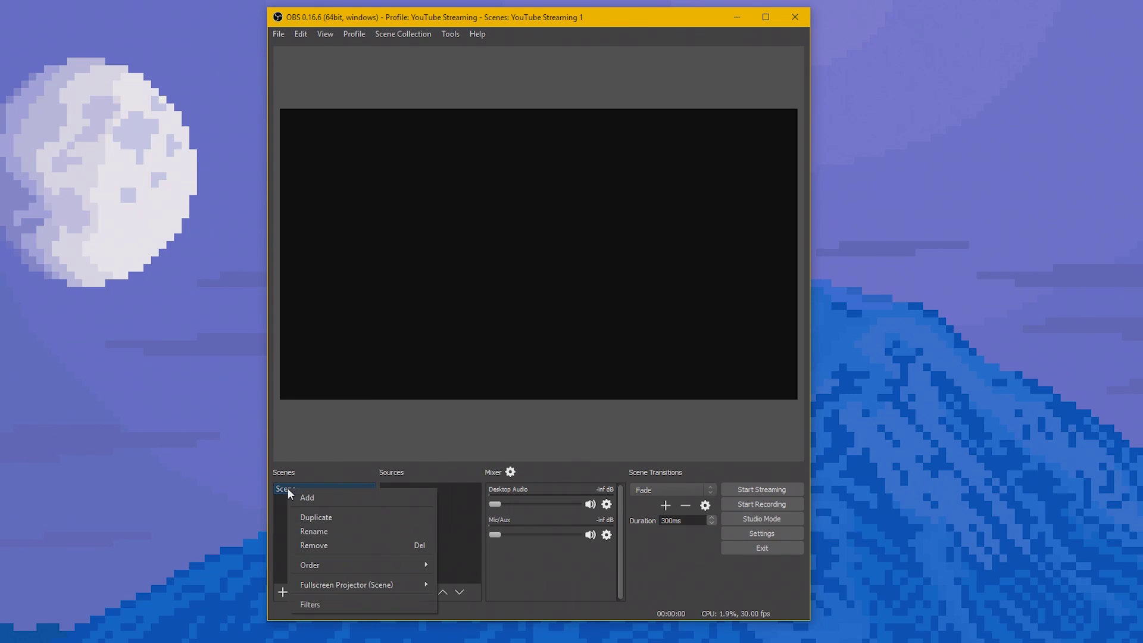
left_click(312, 532)
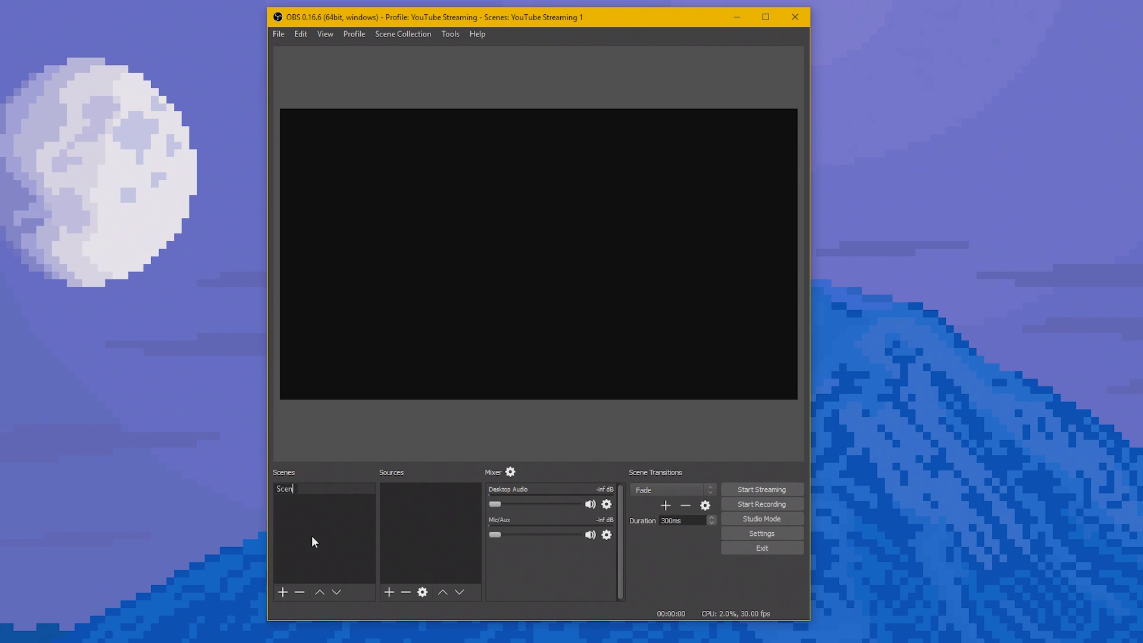
type("INTRO")
key("Return")
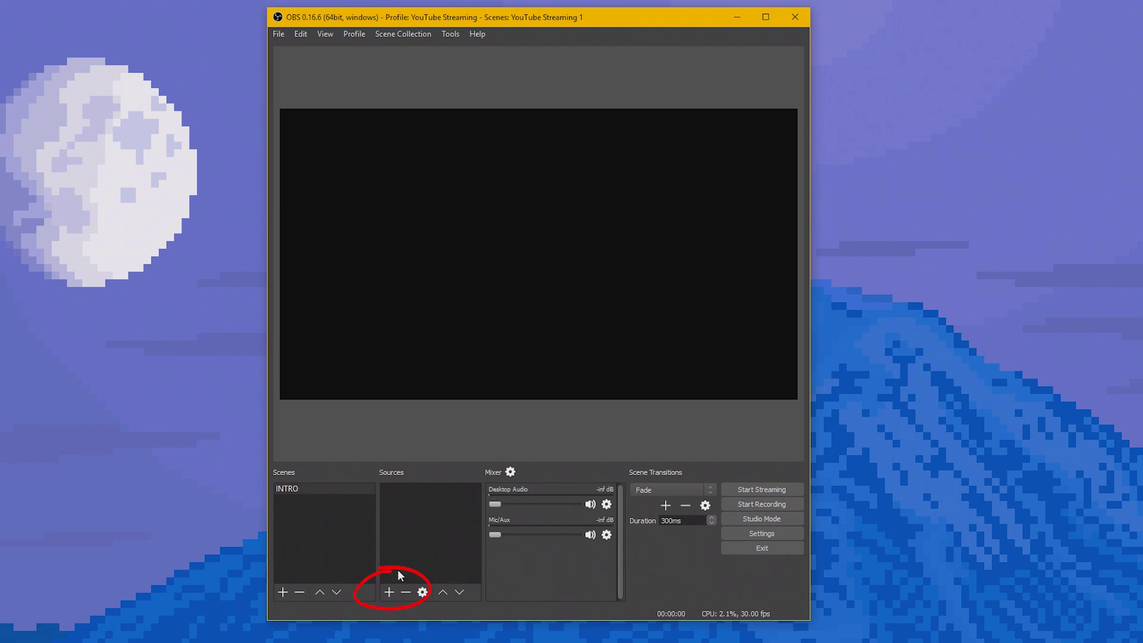
Step: Add a new Text (GDI+) source named Starting Soon with the text "STARTING SOON!"
left_click(389, 592)
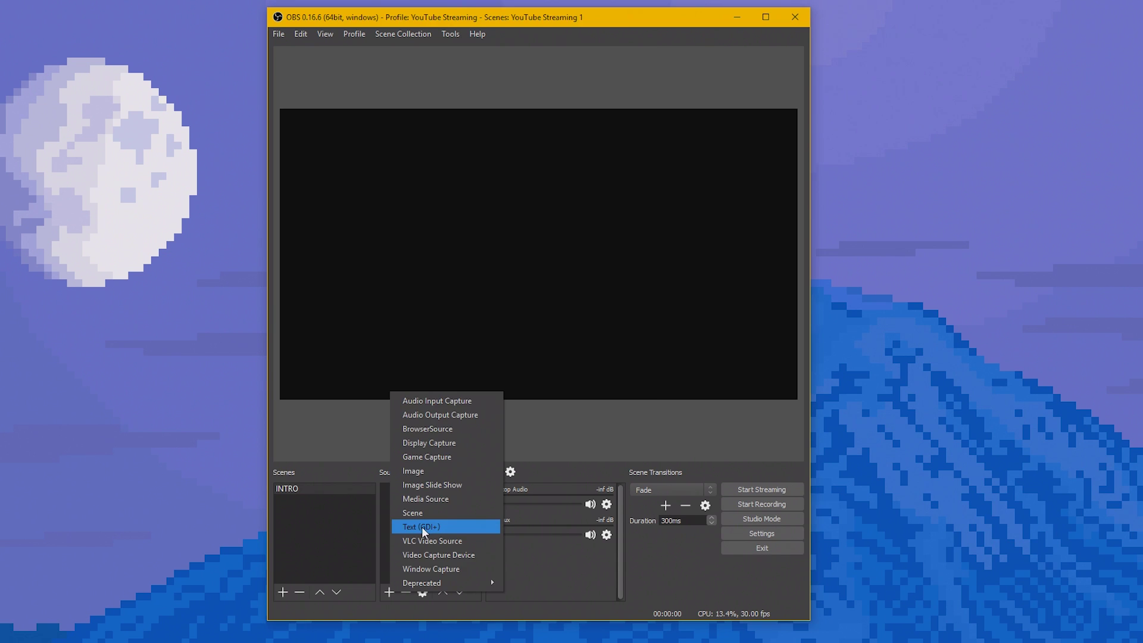
left_click(352, 410)
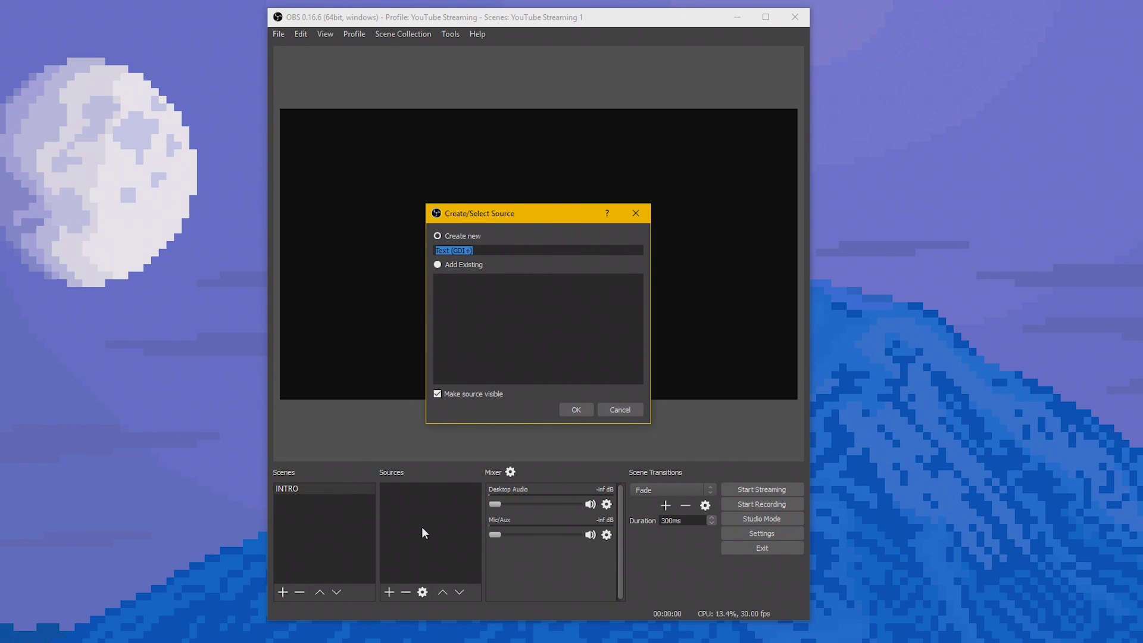
type("Starting Soon")
key("Return")
type("STARTING SOON!")
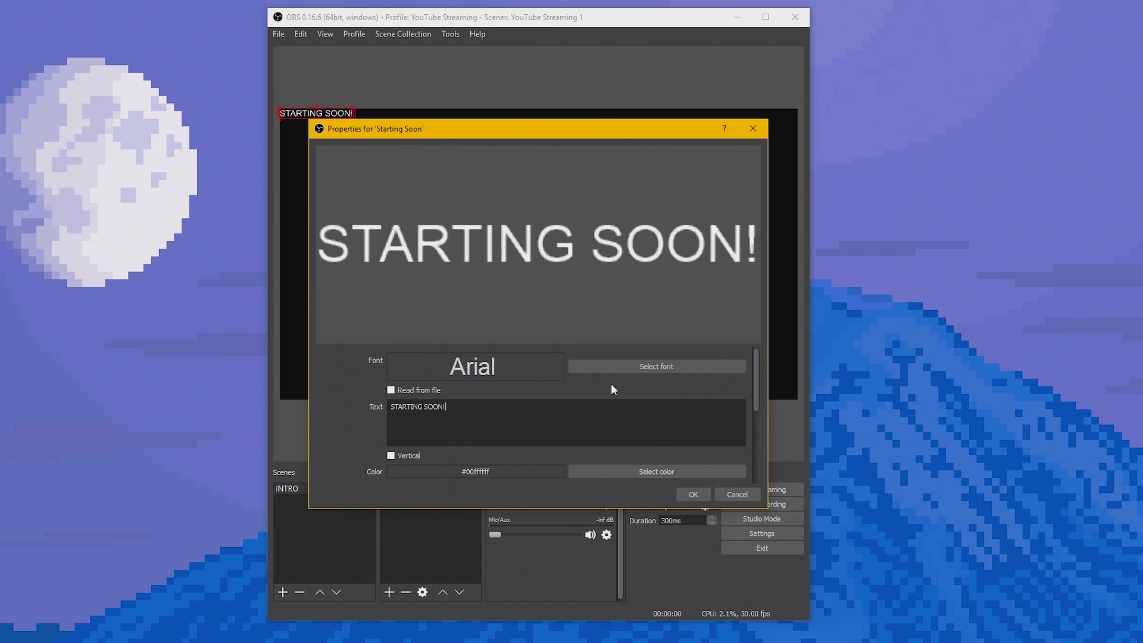
Step: Set the Starting Soon text's font to Verdana, style Bold, size 250
left_click(641, 366)
scroll(476, 283, "down", 6)
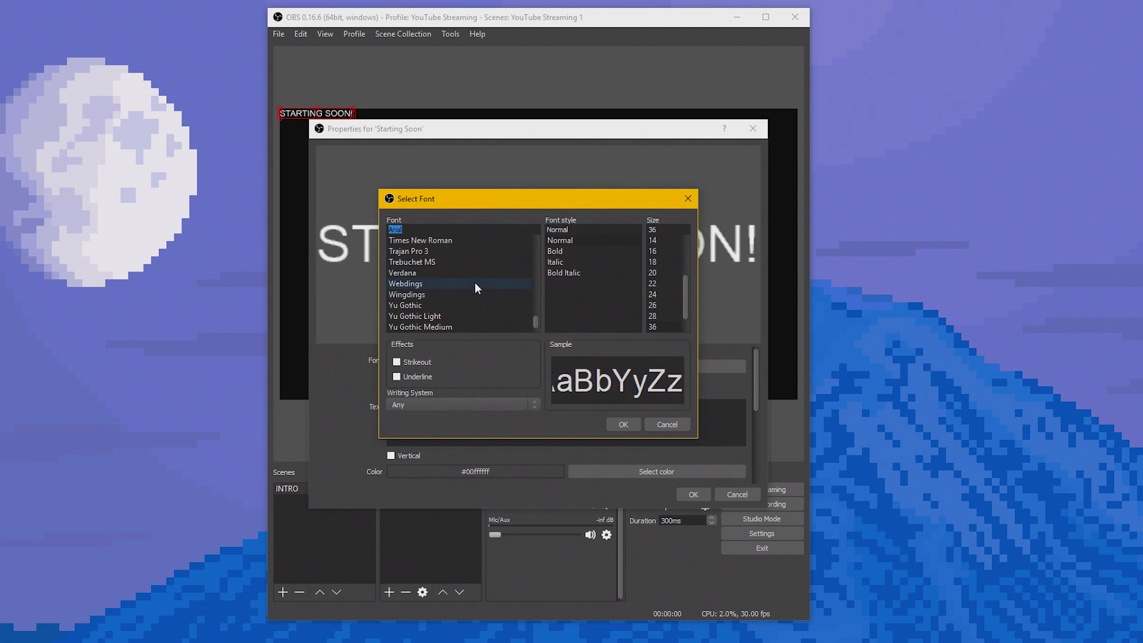
left_click(483, 272)
left_click(570, 249)
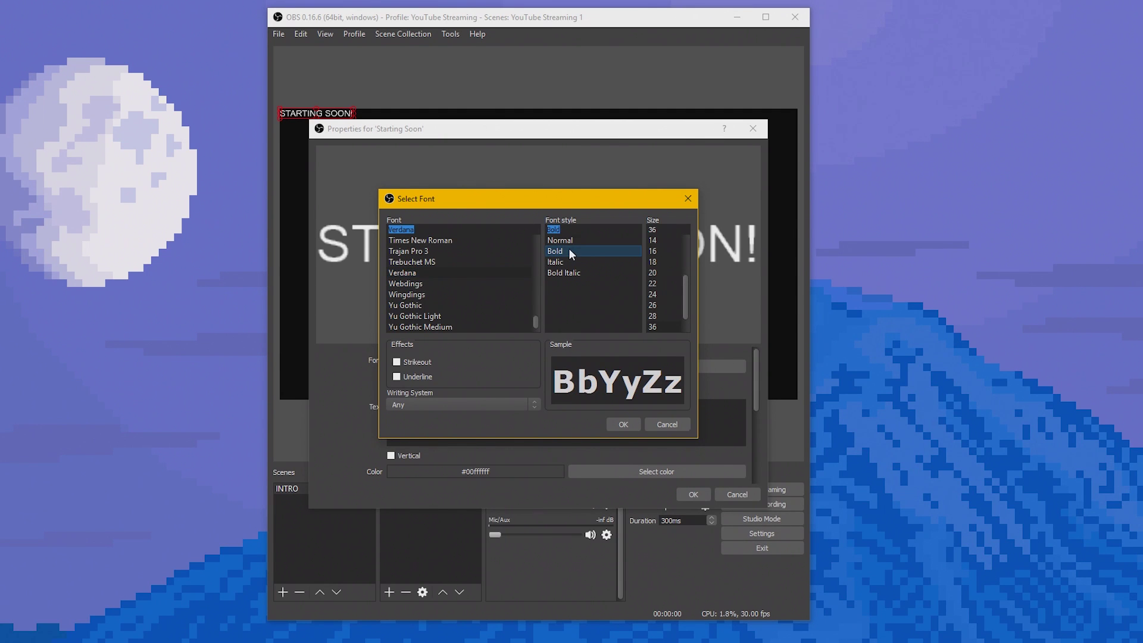
left_click(665, 231)
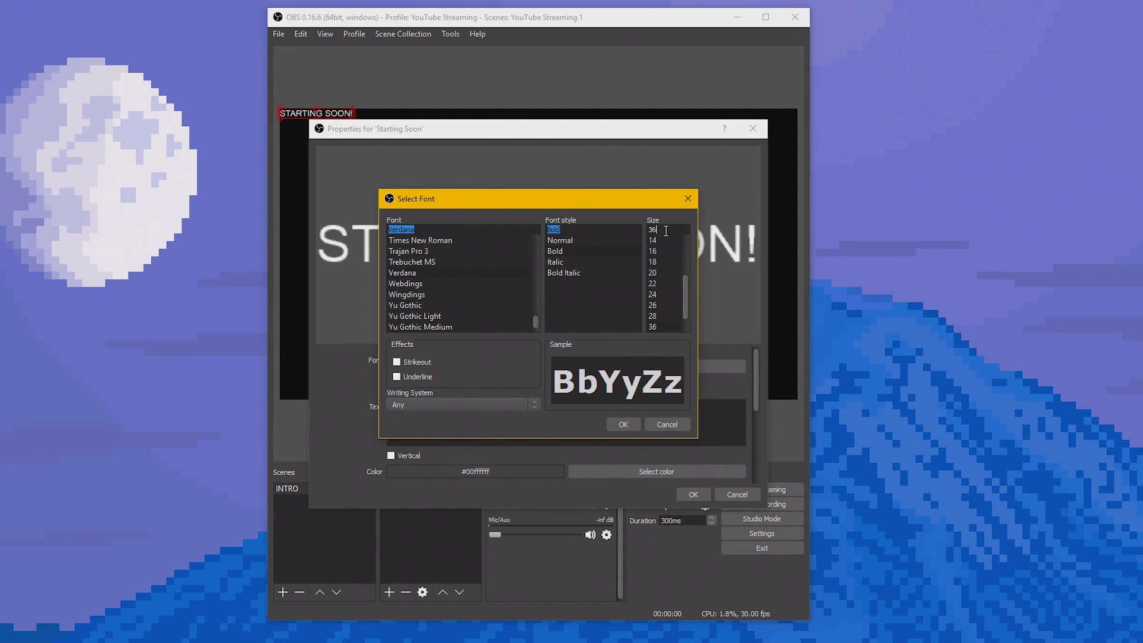
type("250")
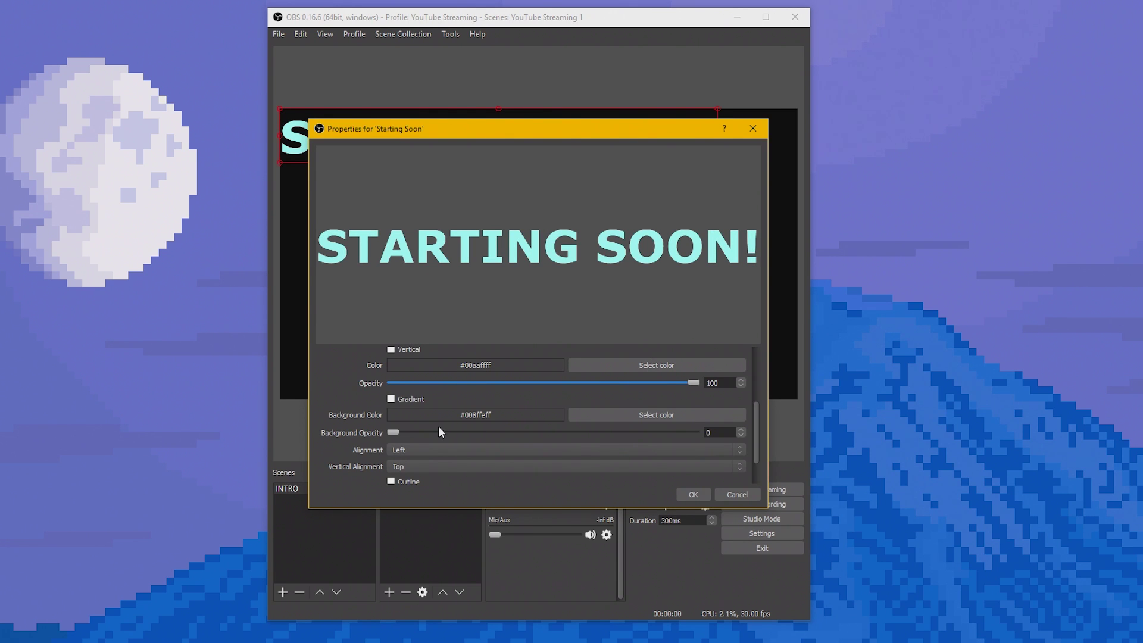
Step: Enable the gradient on the Starting Soon text and centre the title along the canvas's upper edge
left_click(391, 399)
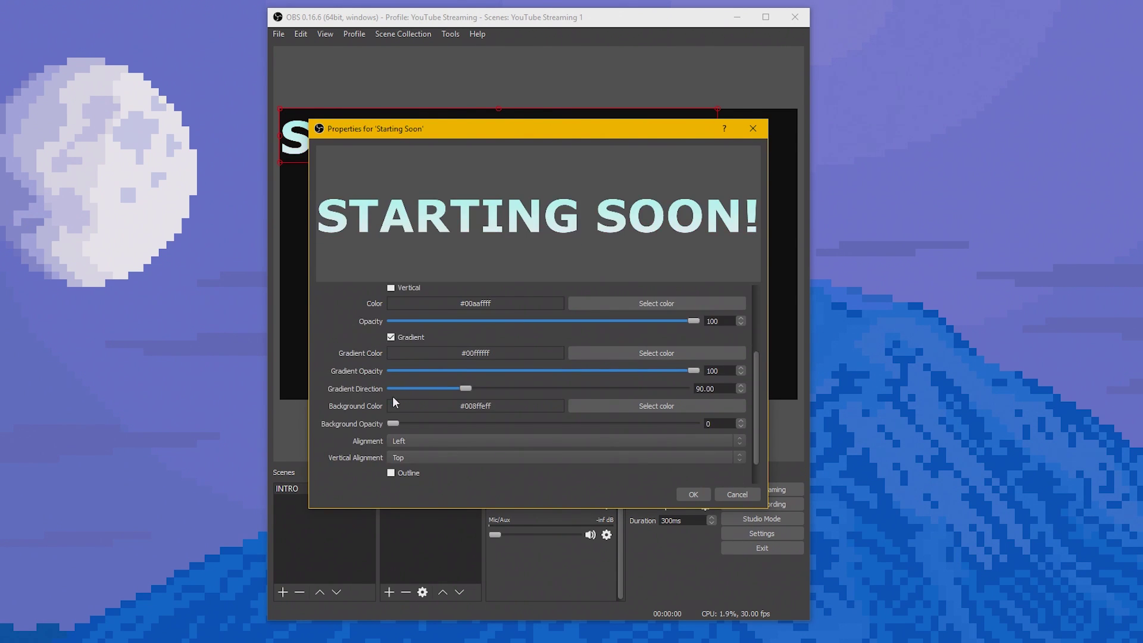
key("Return")
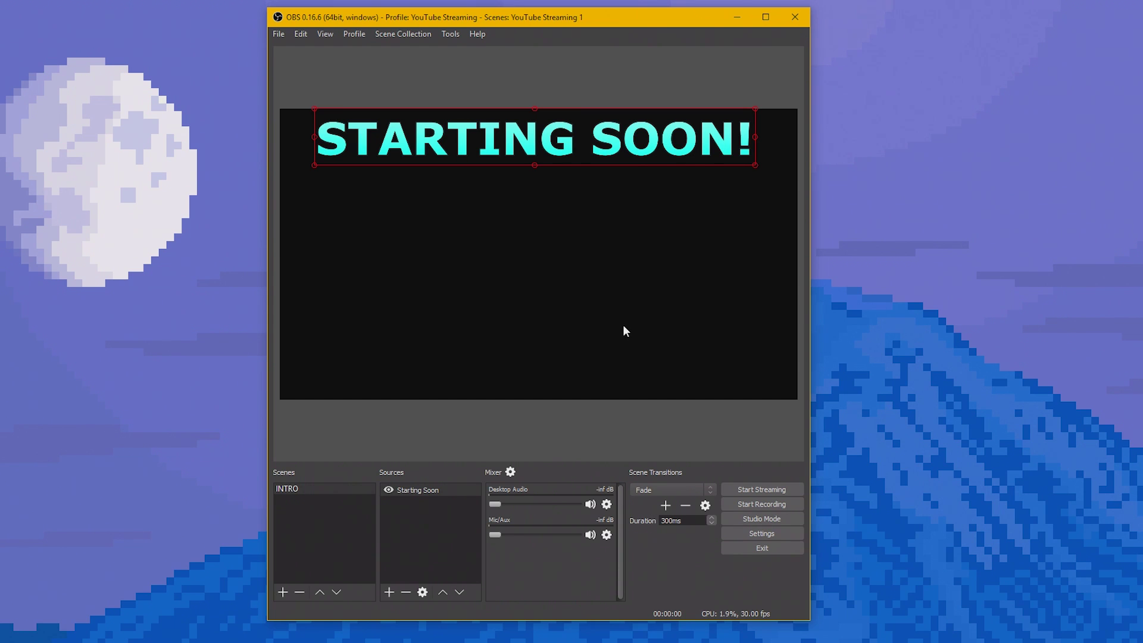
left_click_drag(608, 152, 613, 153)
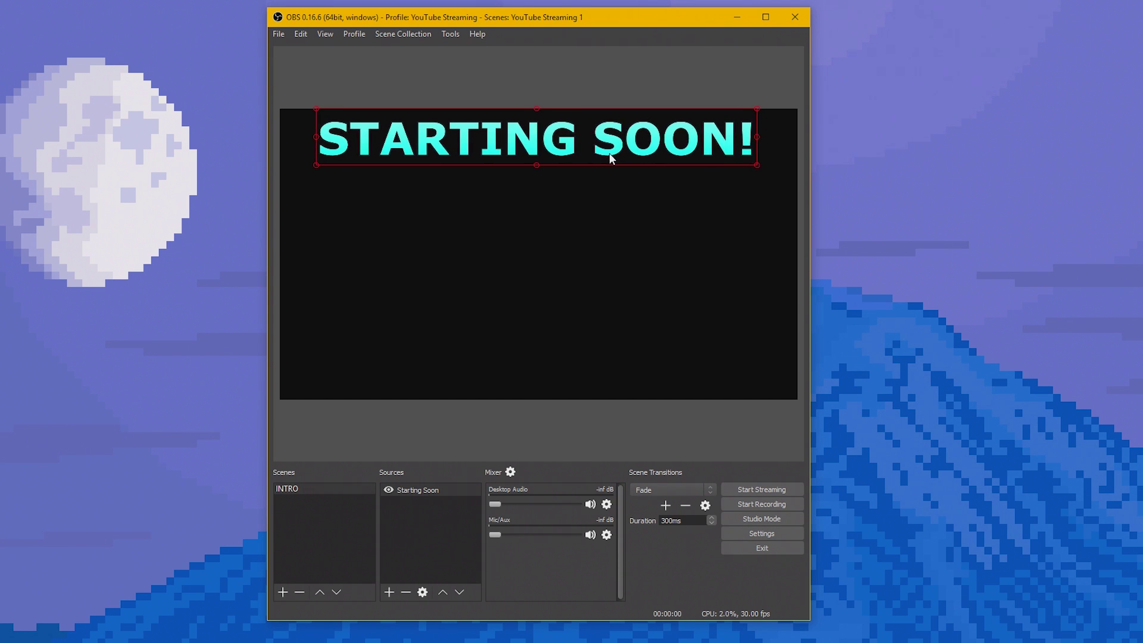
Step: Add a text source named Todays Game reading "Today We Are Playing:" and centre it beneath the STARTING SOON! title
left_click(390, 592)
left_click(424, 532)
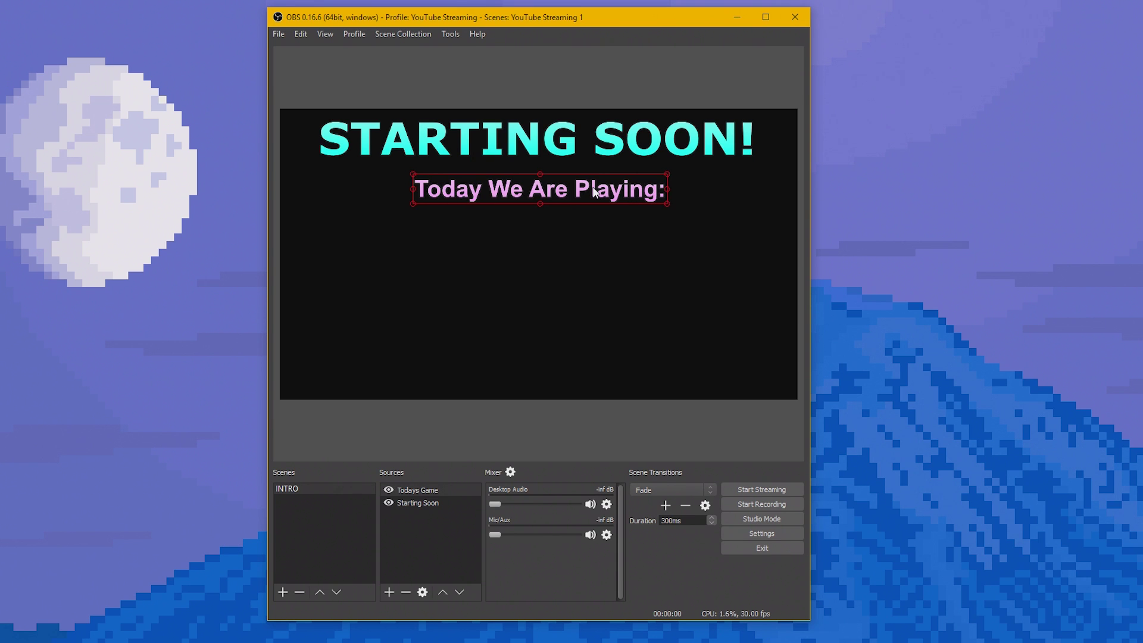
left_click_drag(593, 191, 587, 200)
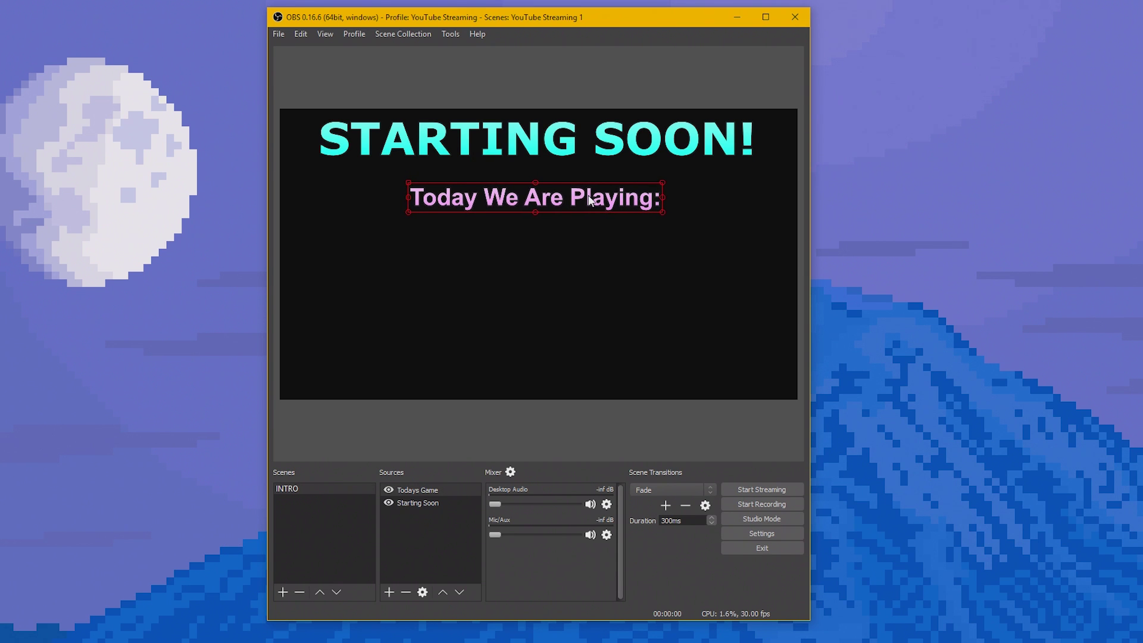
left_click(524, 437)
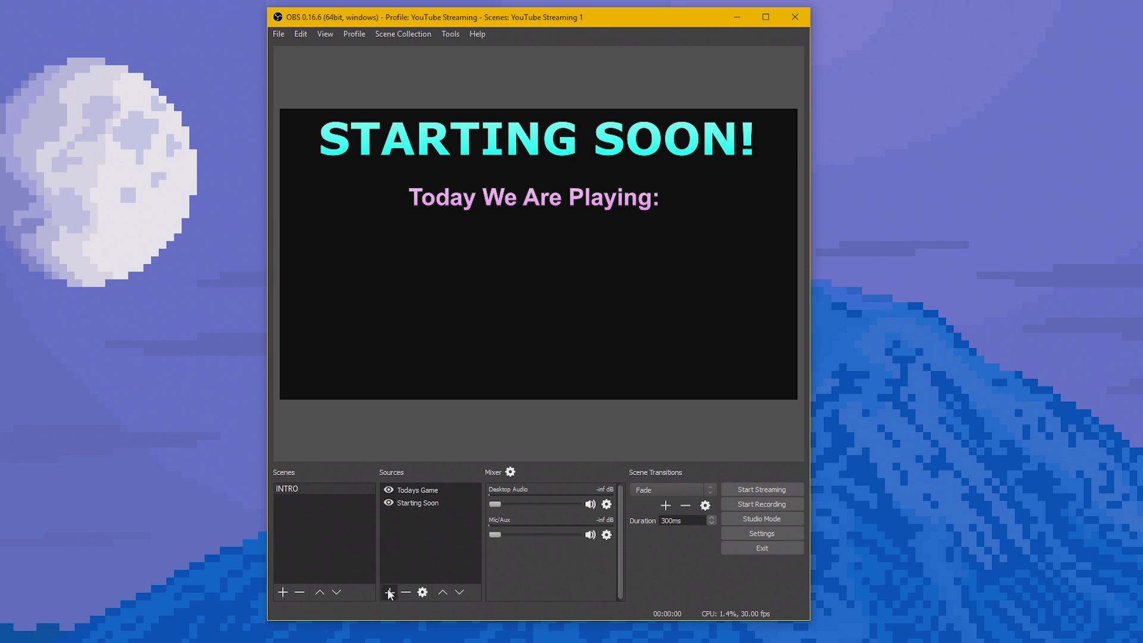
Step: Add an image source named Intro Background using the picture file pixel night.png
left_click(389, 592)
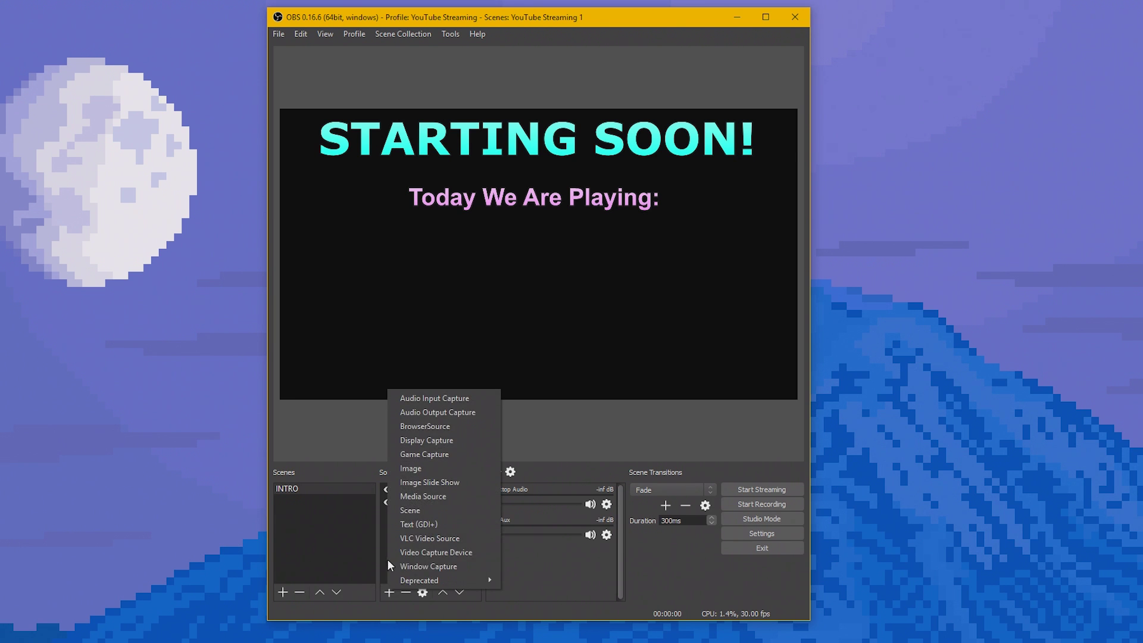
left_click(421, 469)
type("Intro Bac")
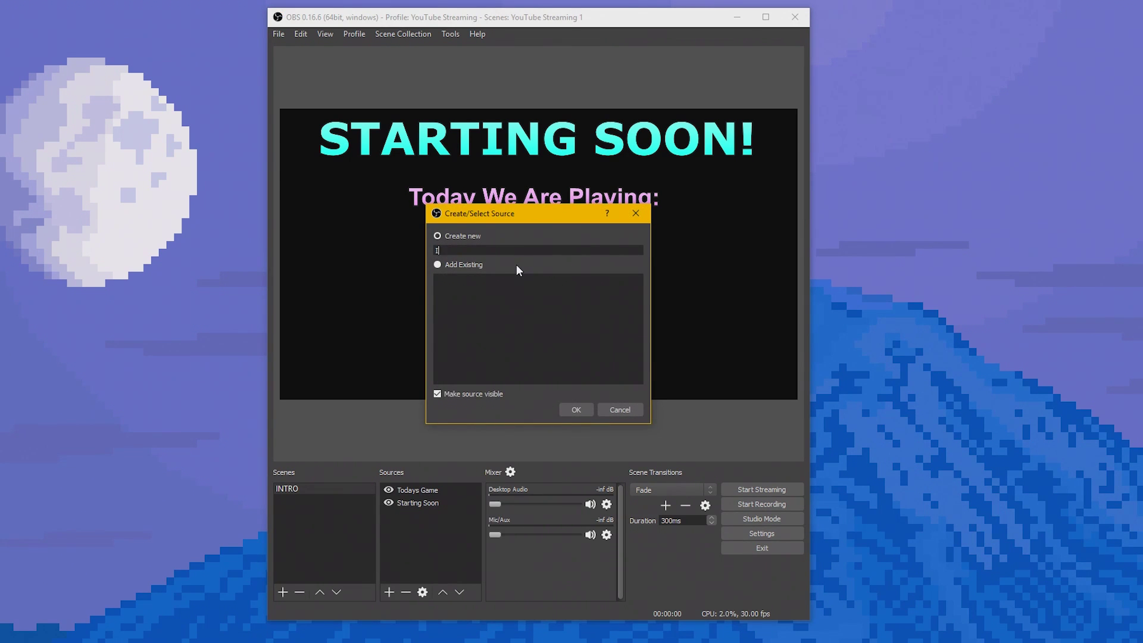
type("kground")
key("Return")
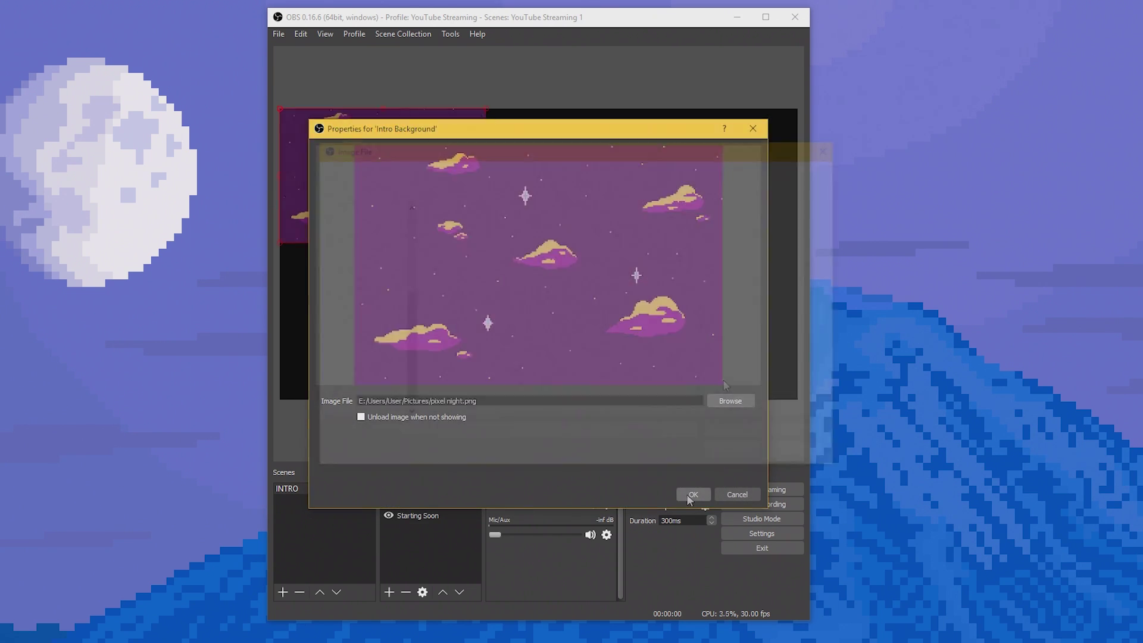
left_click(692, 495)
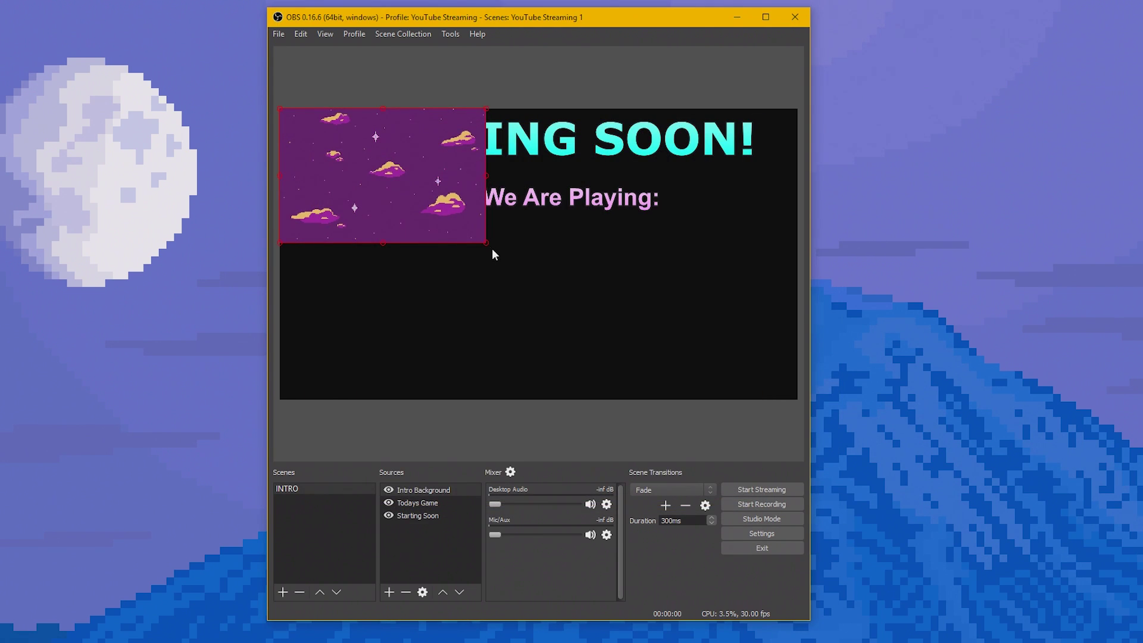
Step: Enlarge the Intro Background image to the full canvas width and shift it vertically so it covers the whole canvas
left_click_drag(487, 245, 800, 406)
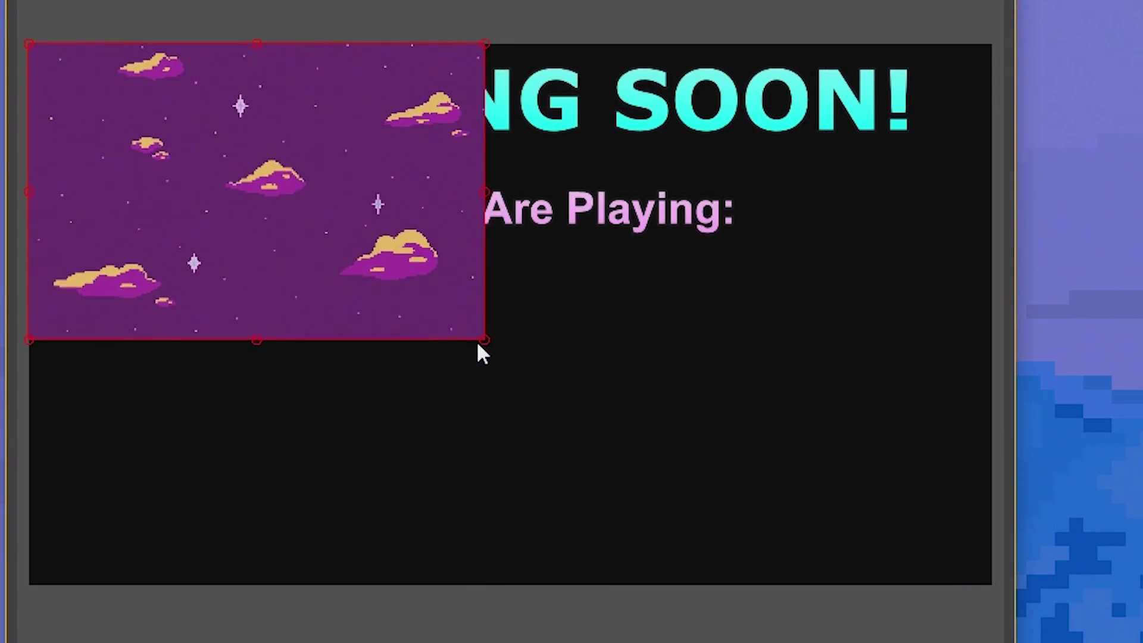
left_click_drag(478, 346, 992, 591)
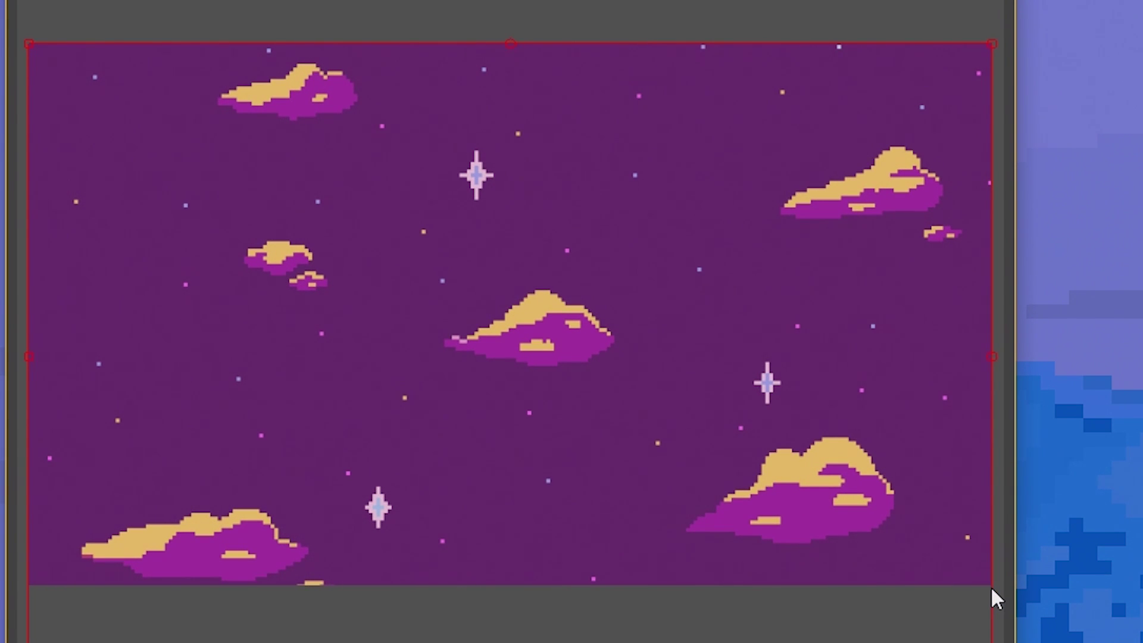
mouse_move(526, 447)
left_mouse_down()
mouse_move(475, 455)
mouse_move(573, 459)
mouse_move(518, 442)
left_mouse_up()
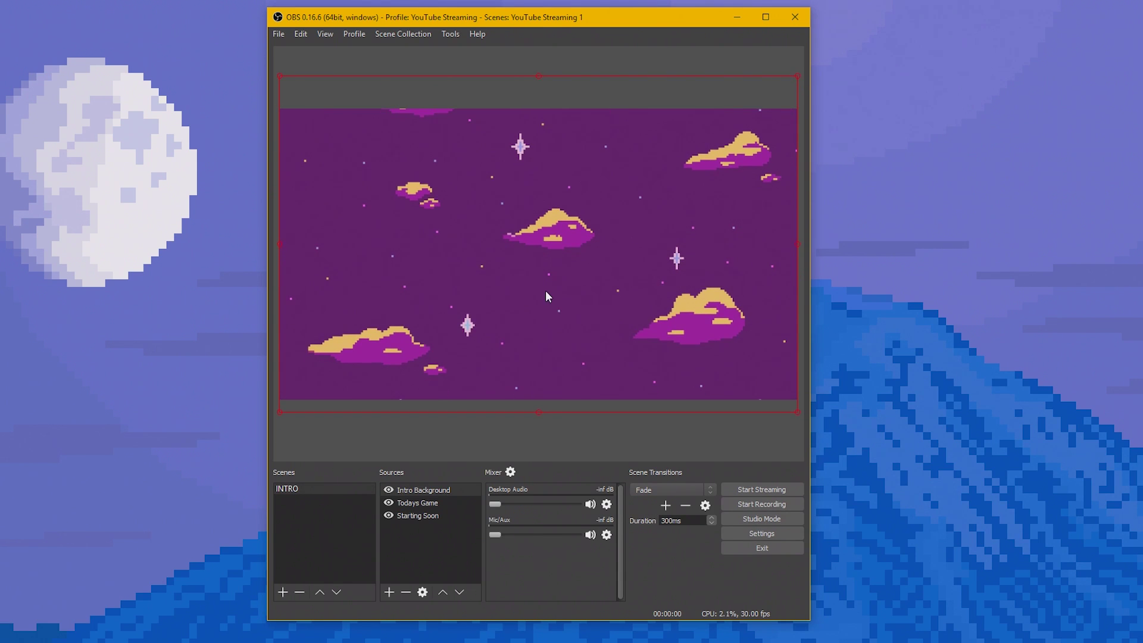
left_click(566, 444)
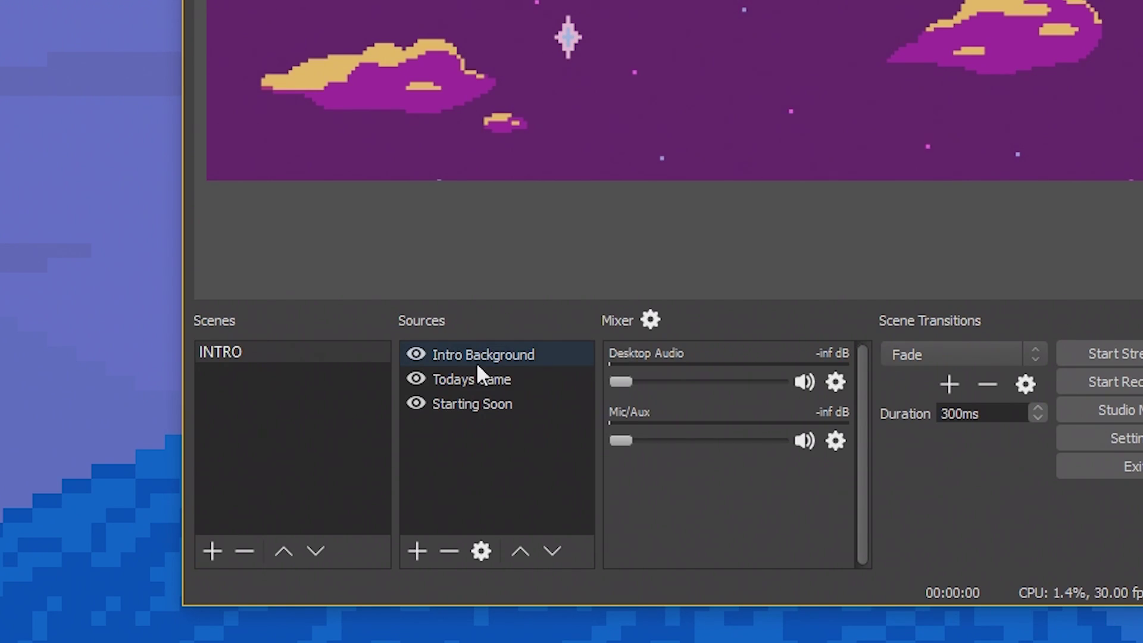
Step: Move the Intro Background source below both text sources, and return it to the head of the source order
left_click(478, 365)
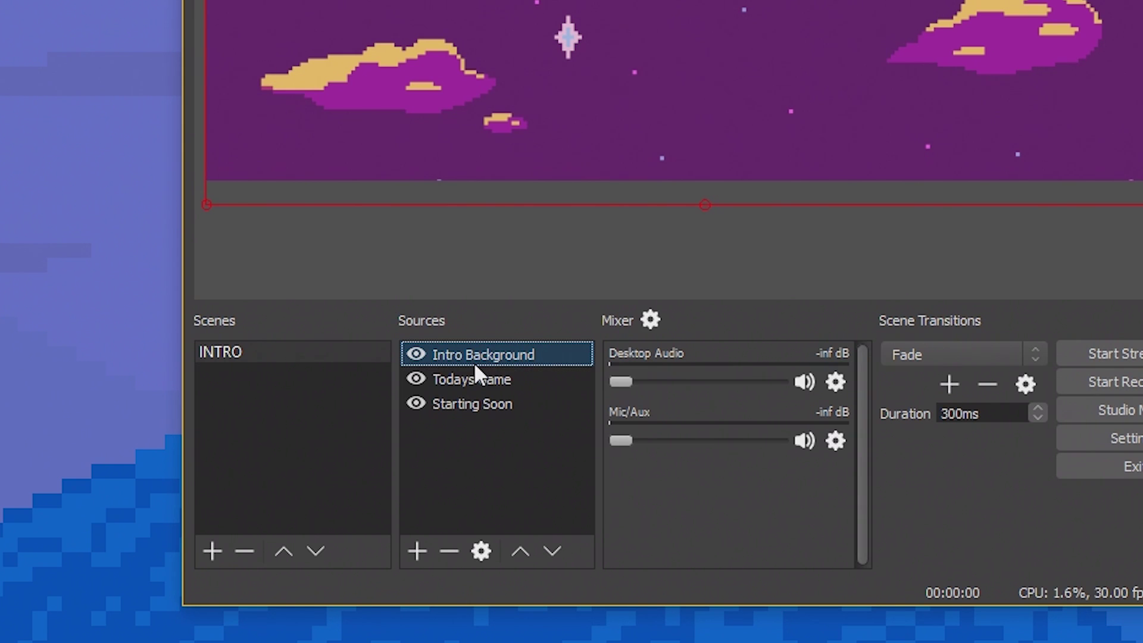
left_click_drag(472, 362, 485, 412)
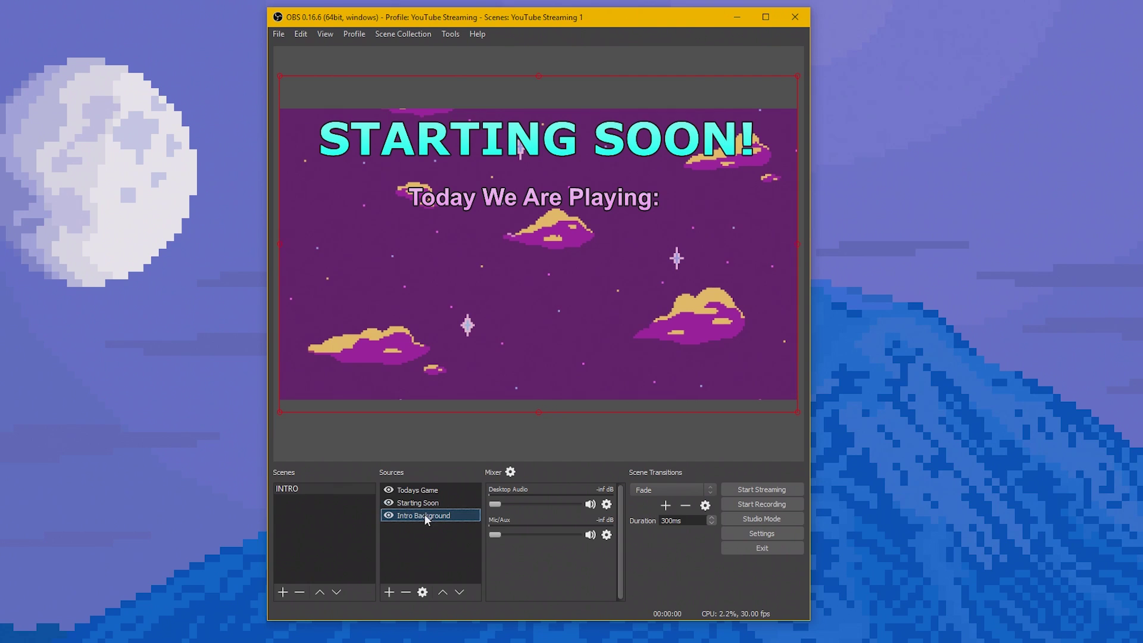
left_click_drag(484, 410, 489, 370)
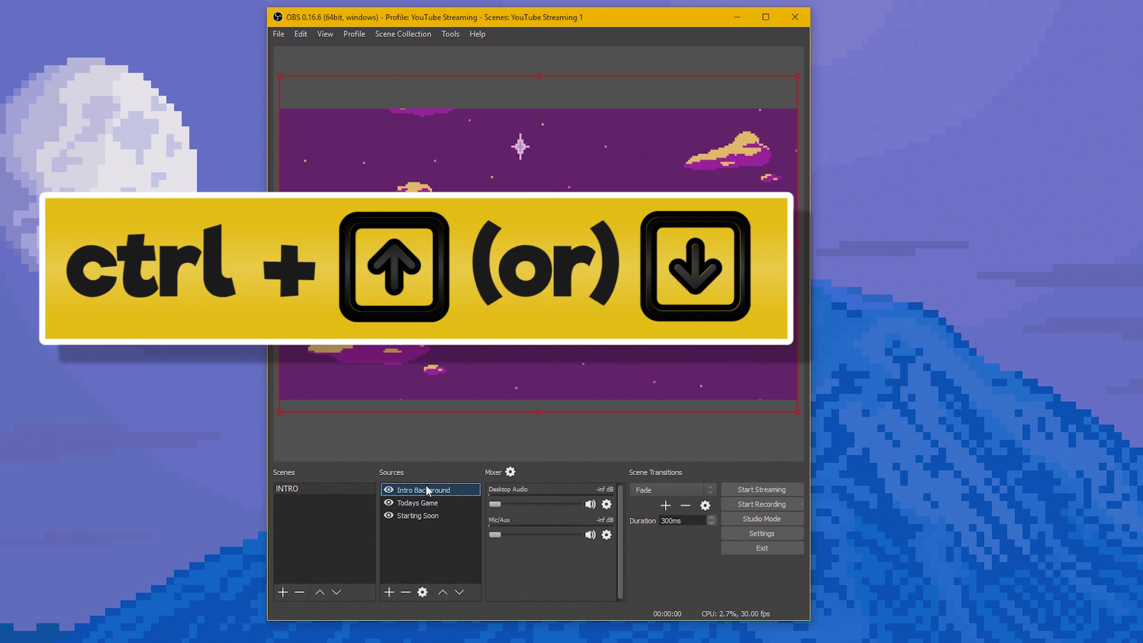
Step: Move the Intro Background source down two places so it sits behind both text sources
key("ctrl+Down")
key("ctrl+Down")
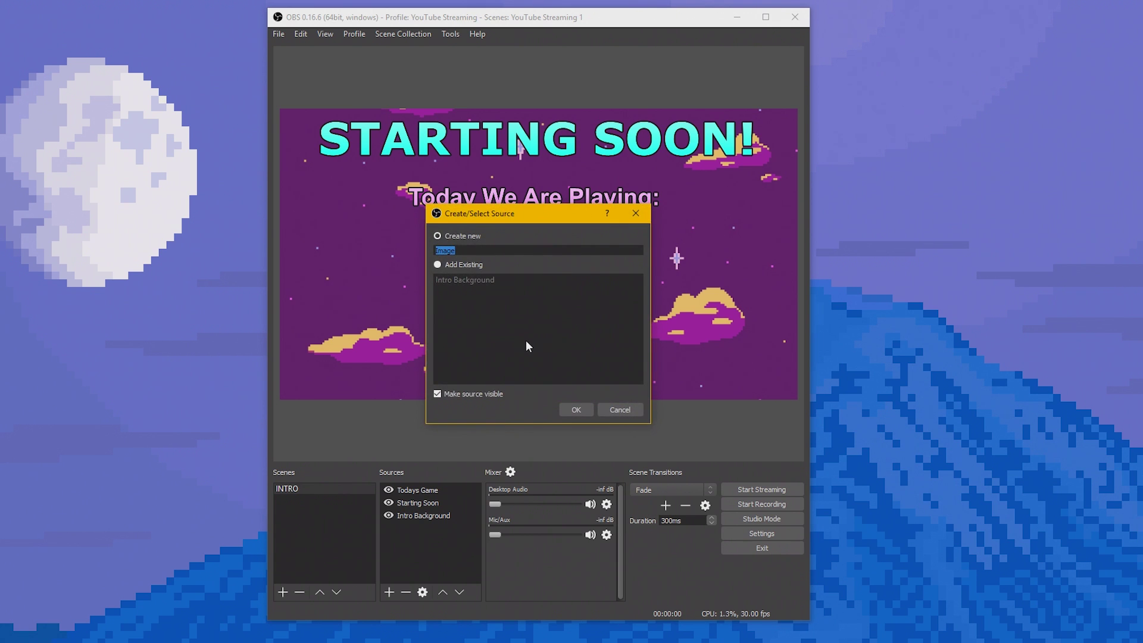
Step: Add an image source named Dancing Yoshi with the Yoshi picture and place it enlarged in the canvas's lower-left corner
type("D")
type("ancing Yoshi")
key("Return")
left_click(719, 402)
double_click(709, 243)
left_click(696, 494)
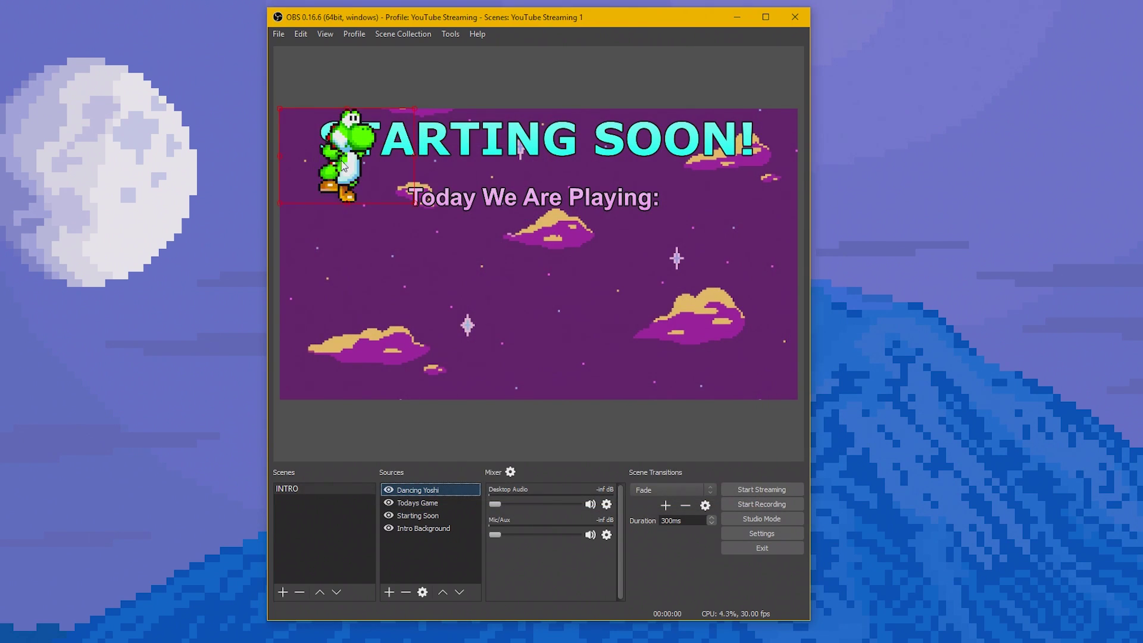
left_click_drag(346, 171, 346, 368)
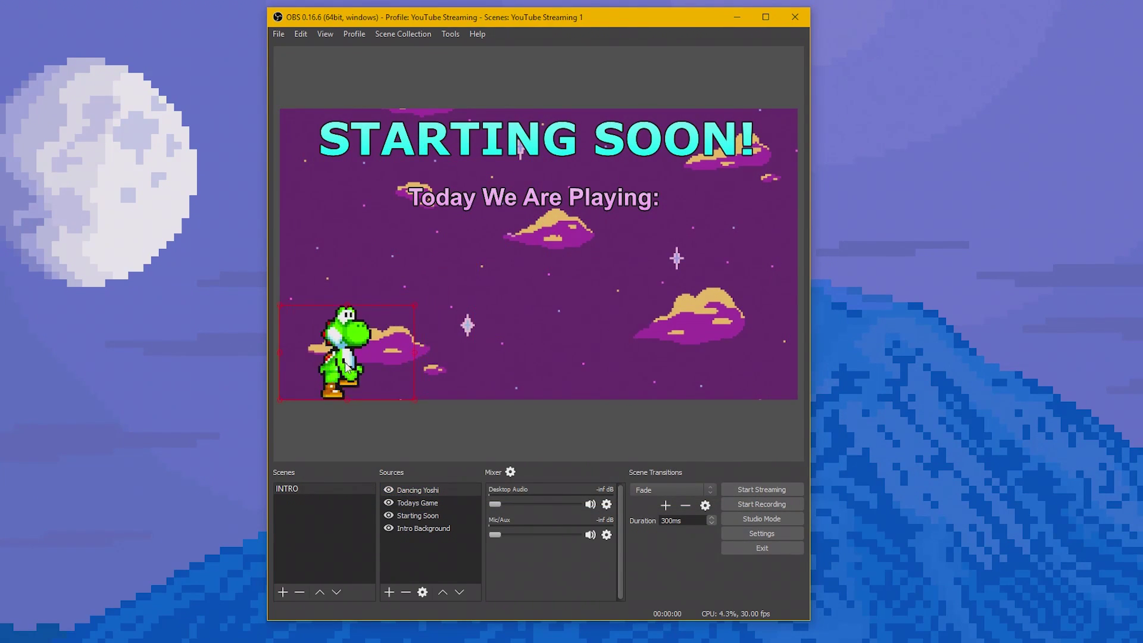
left_click_drag(416, 304, 470, 263)
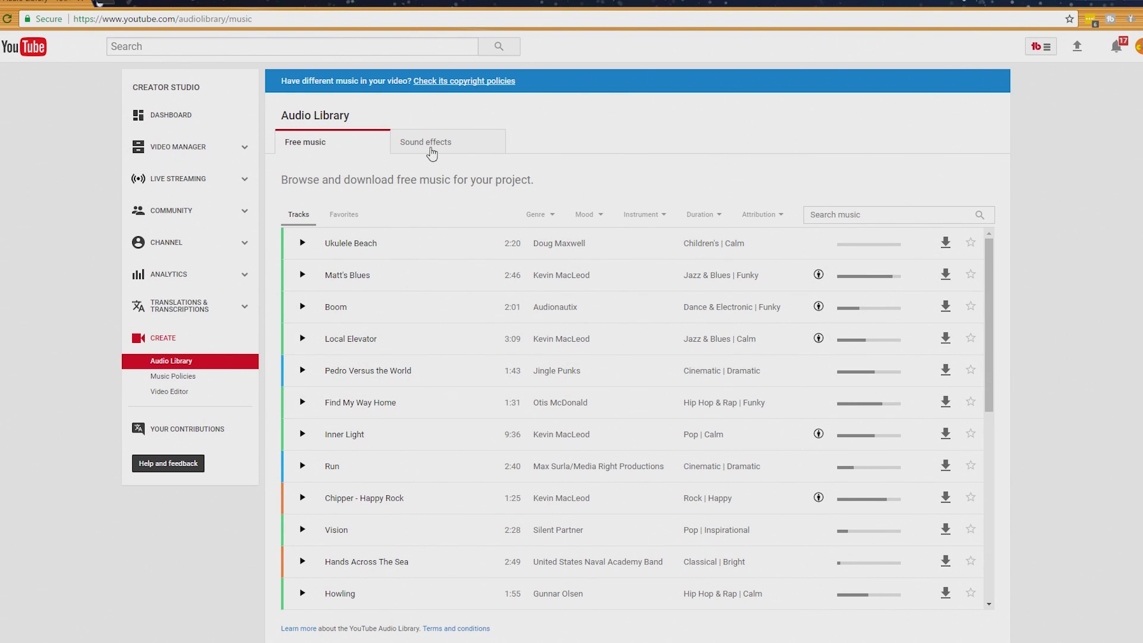
Step: In the YouTube Audio Library, search the free music for "bike rides" and download the Bike Rides track
left_click(880, 215)
type("bi")
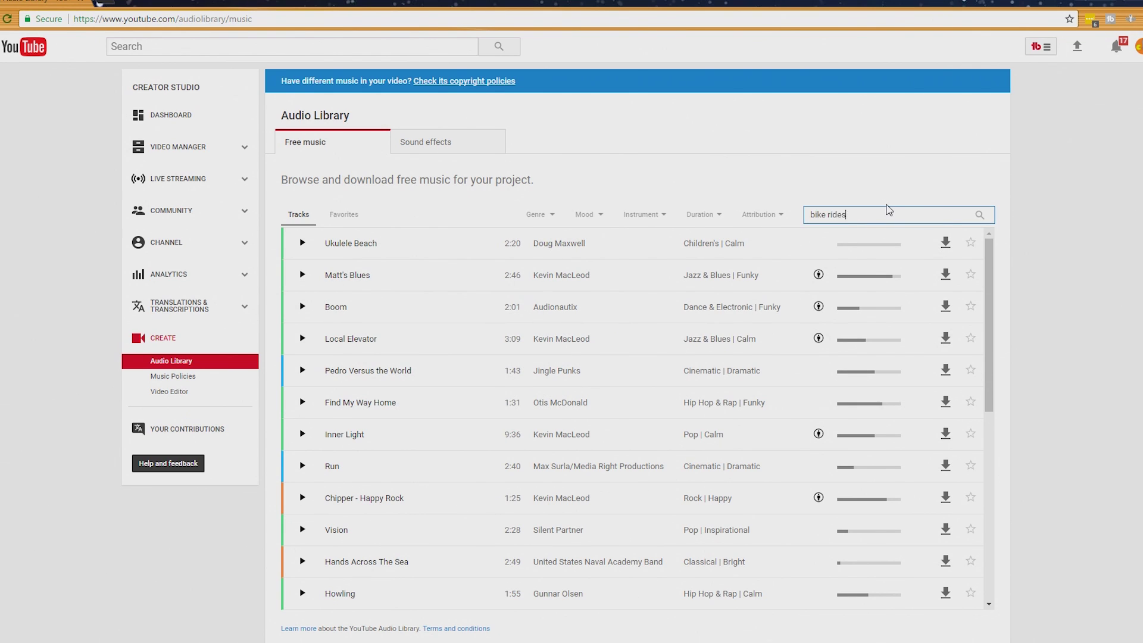
type("ke rides")
key("Return")
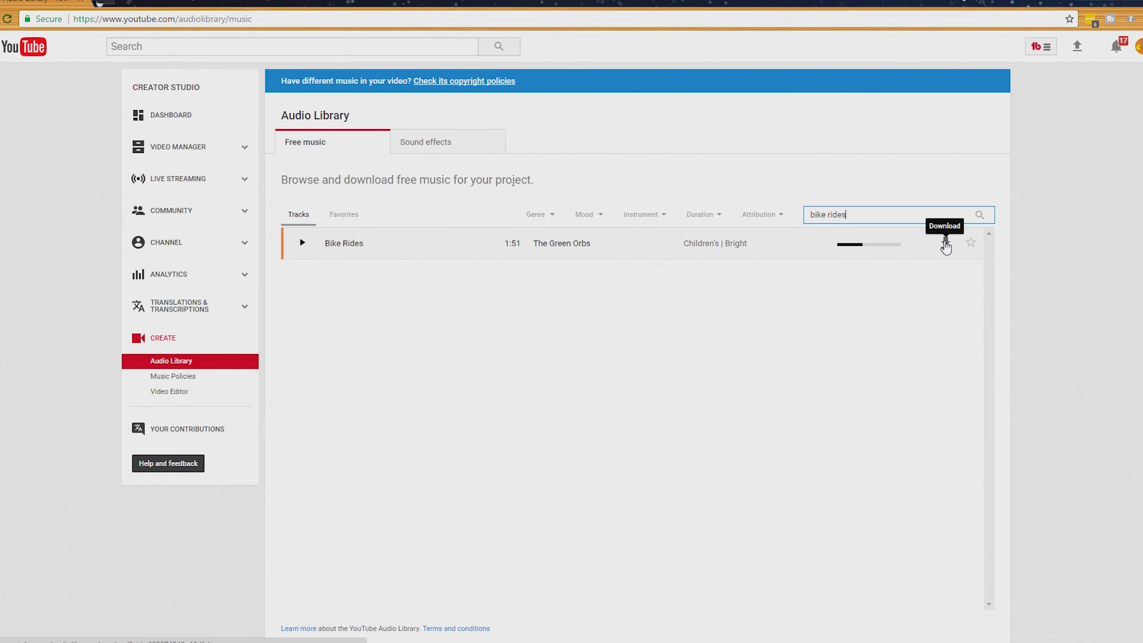
left_click(947, 244)
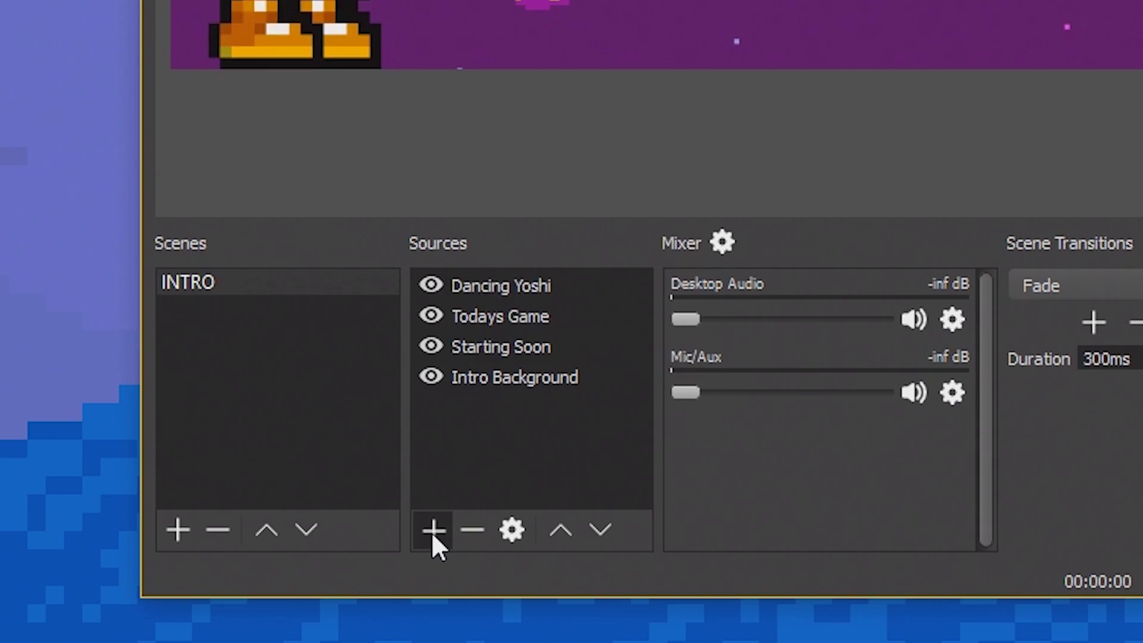
Step: Add a new media source named Intro Song to the INTRO scene
left_click(433, 530)
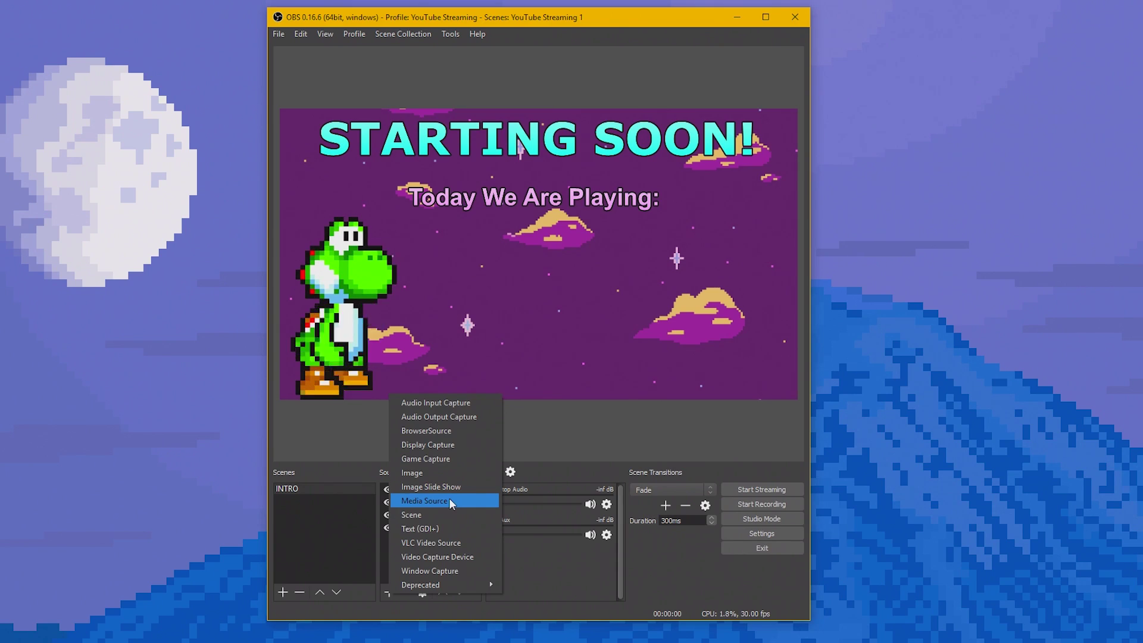
left_click(576, 307)
type("Intro Song")
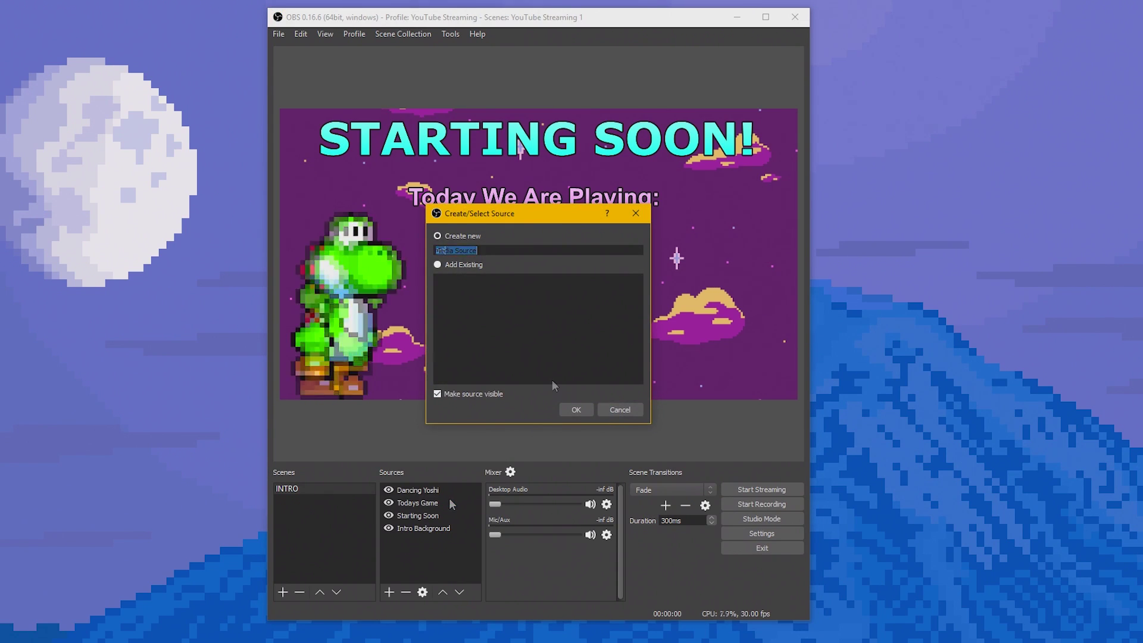
key("Return")
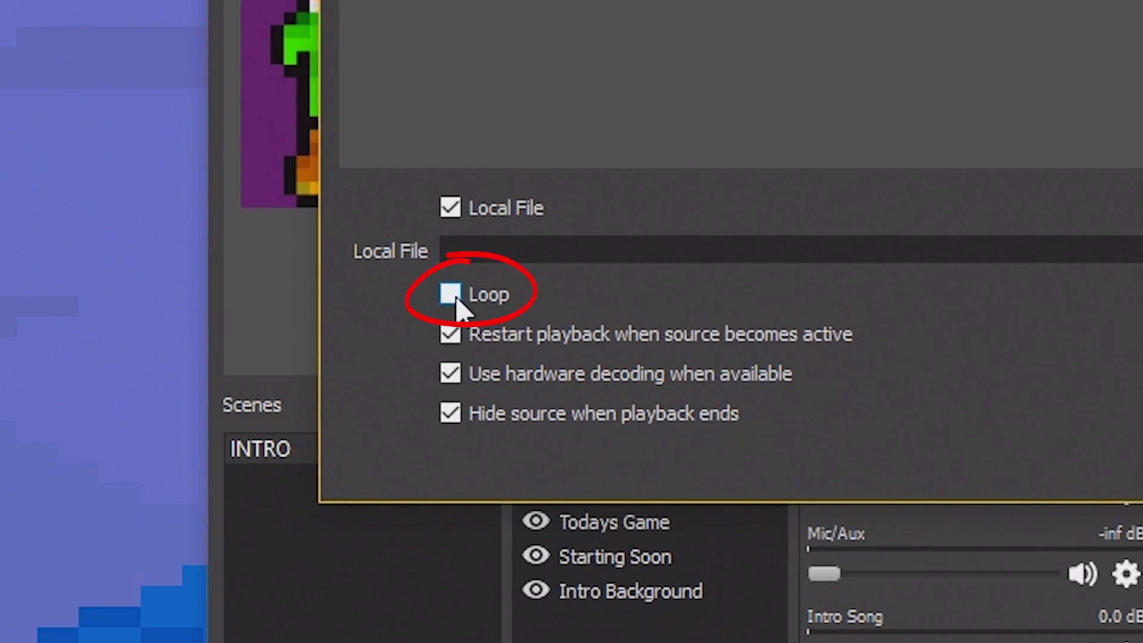
Step: Enable looping for the Intro Song source and load Bike_Rides.mp3 from the Music For Videos folder as its local file
left_click(357, 432)
left_click(1140, 250)
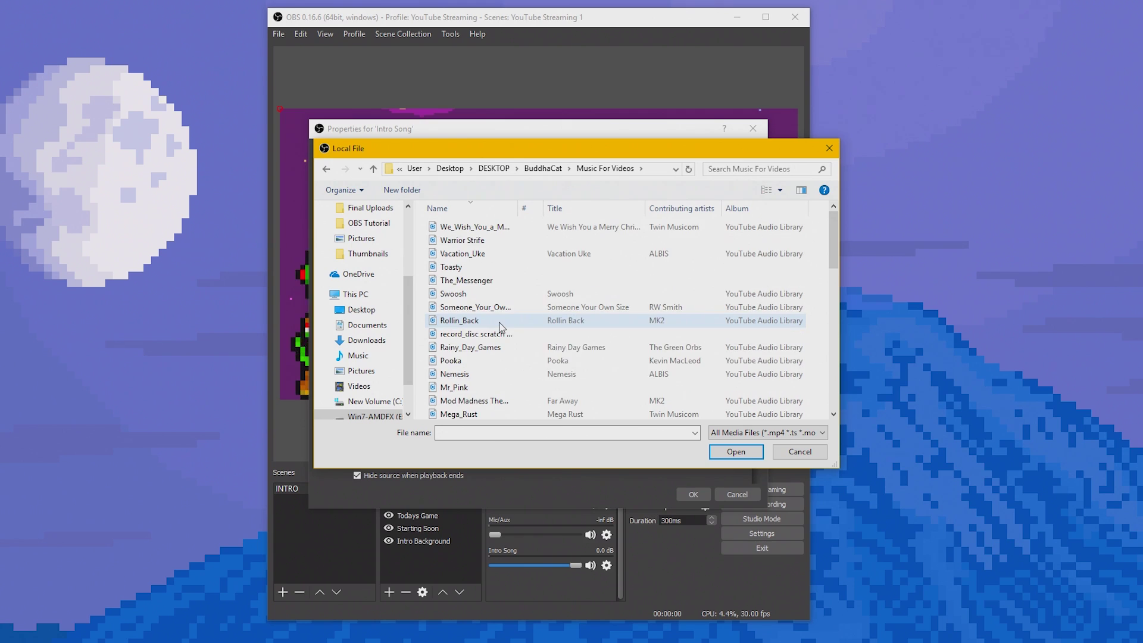
scroll(500, 322, "down", 3)
scroll(499, 325, "down", 5)
double_click(470, 248)
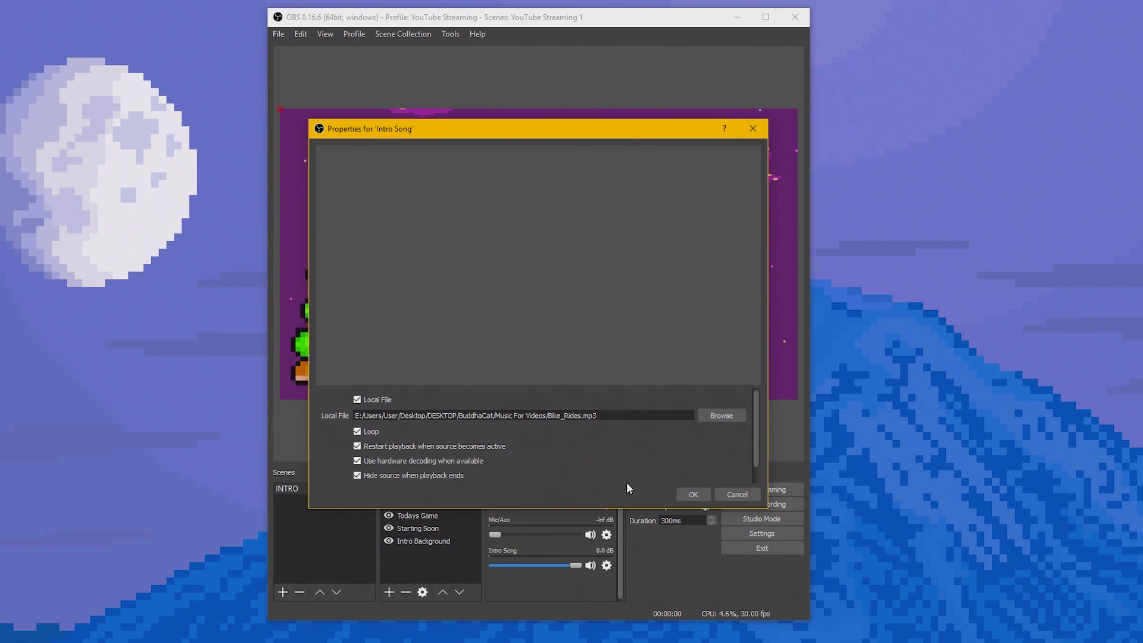
left_click(698, 498)
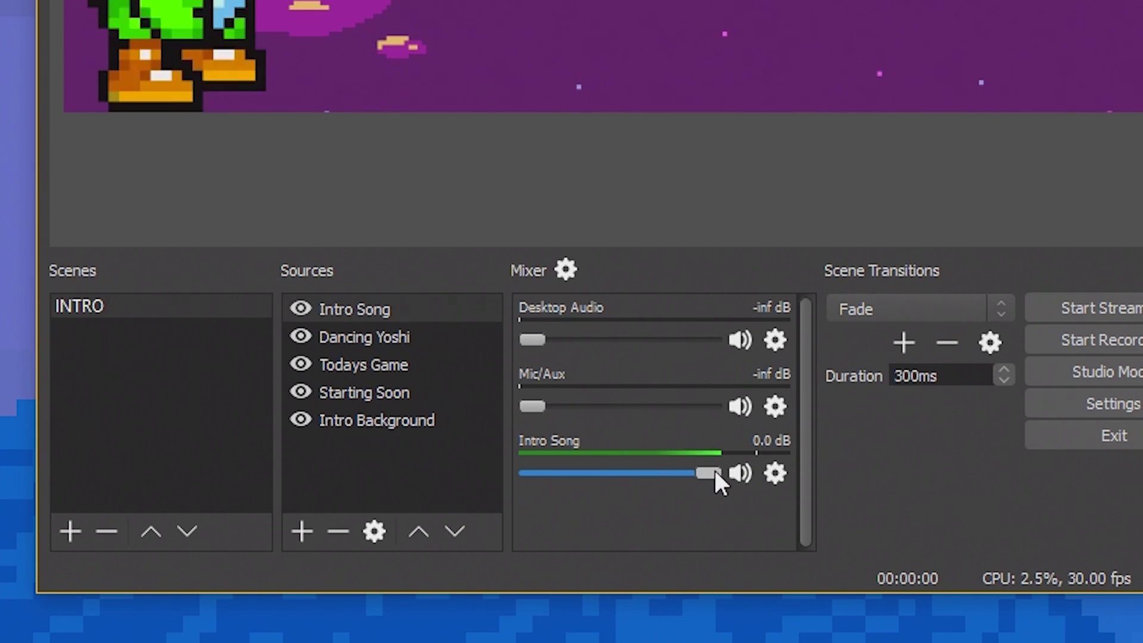
Step: Lower the Intro Song volume in the mixer to -5.8 dB and bring up the list of source types
left_click_drag(580, 568, 574, 566)
left_click_drag(702, 469, 681, 463)
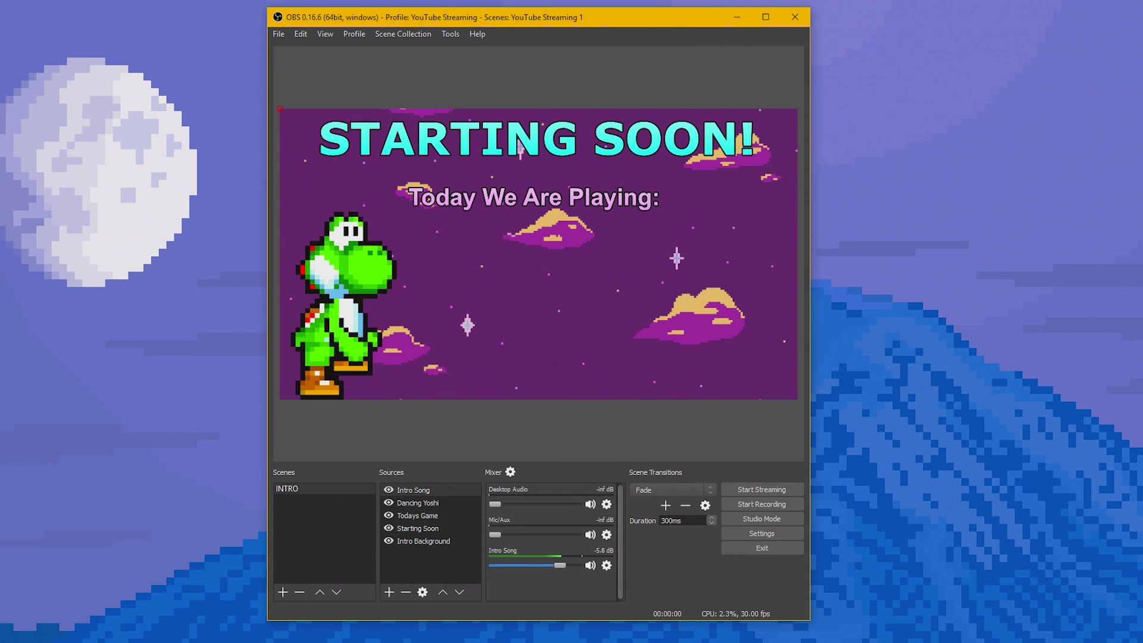
left_click(389, 592)
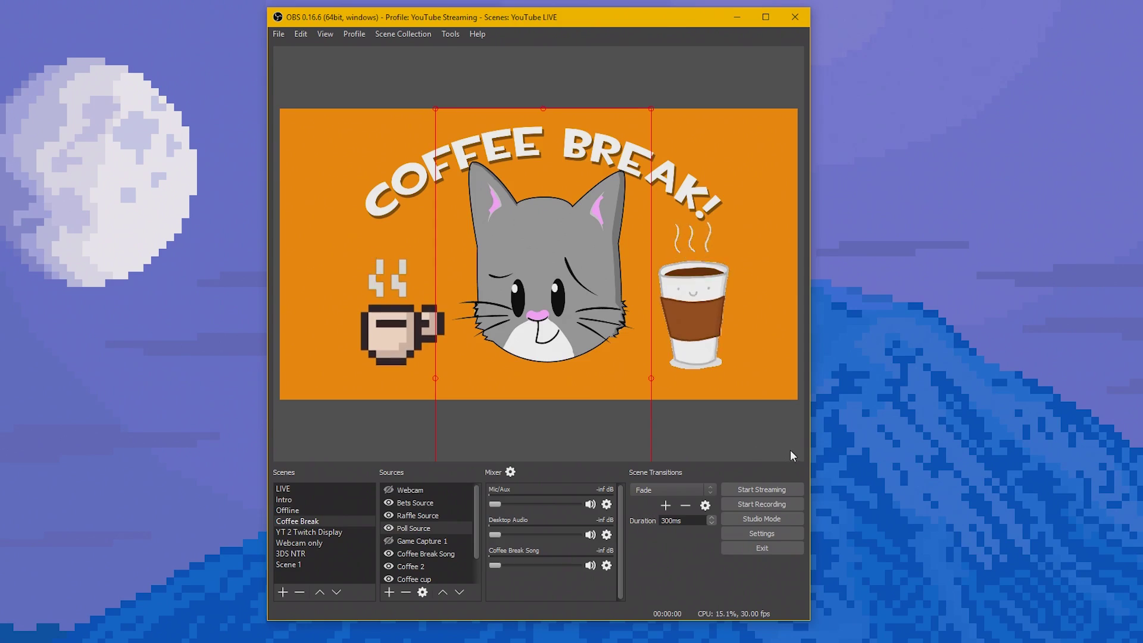
Step: View the Intro and Offline scenes of the YouTube LIVE scene collection as finished examples
left_click(286, 499)
left_click(291, 510)
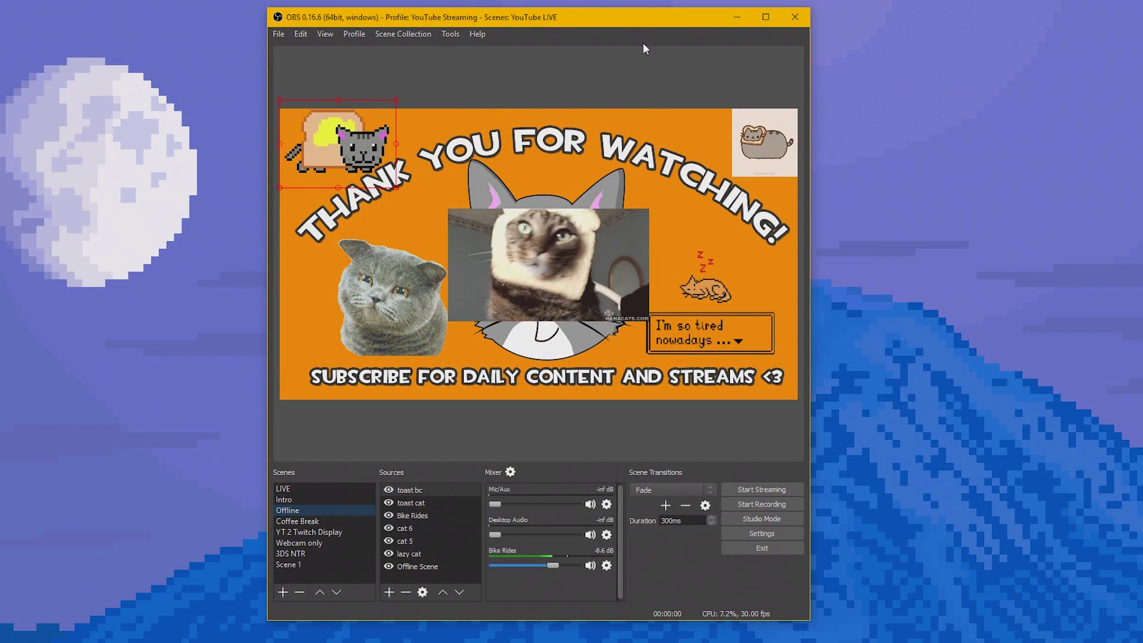
left_click(526, 51)
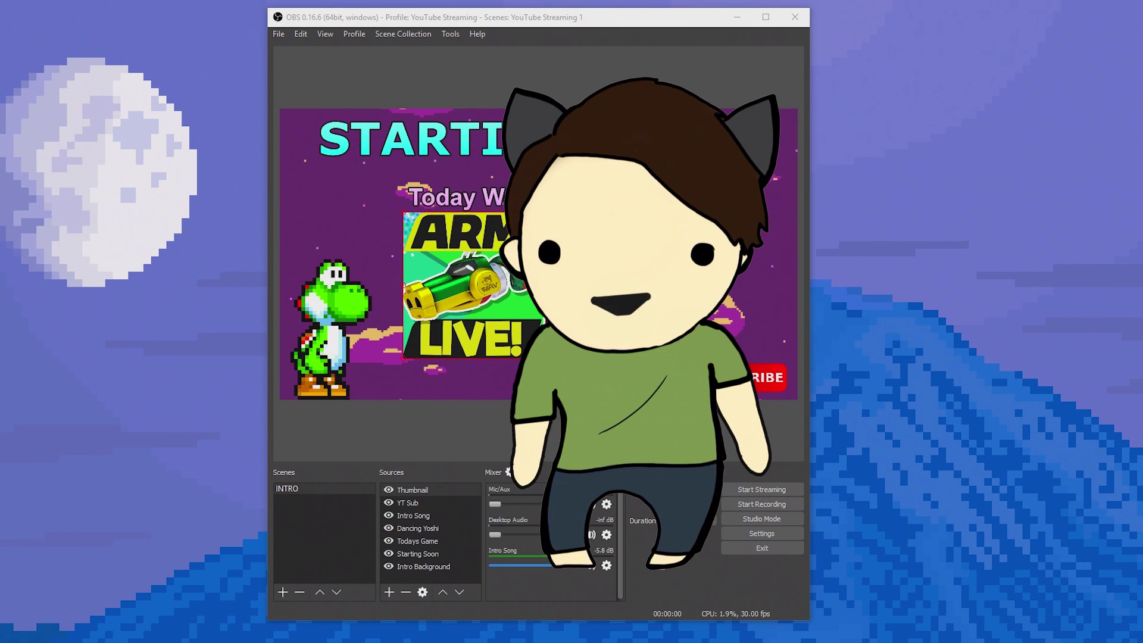
Step: Create a new scene named MAIN LIVE
left_click(290, 589)
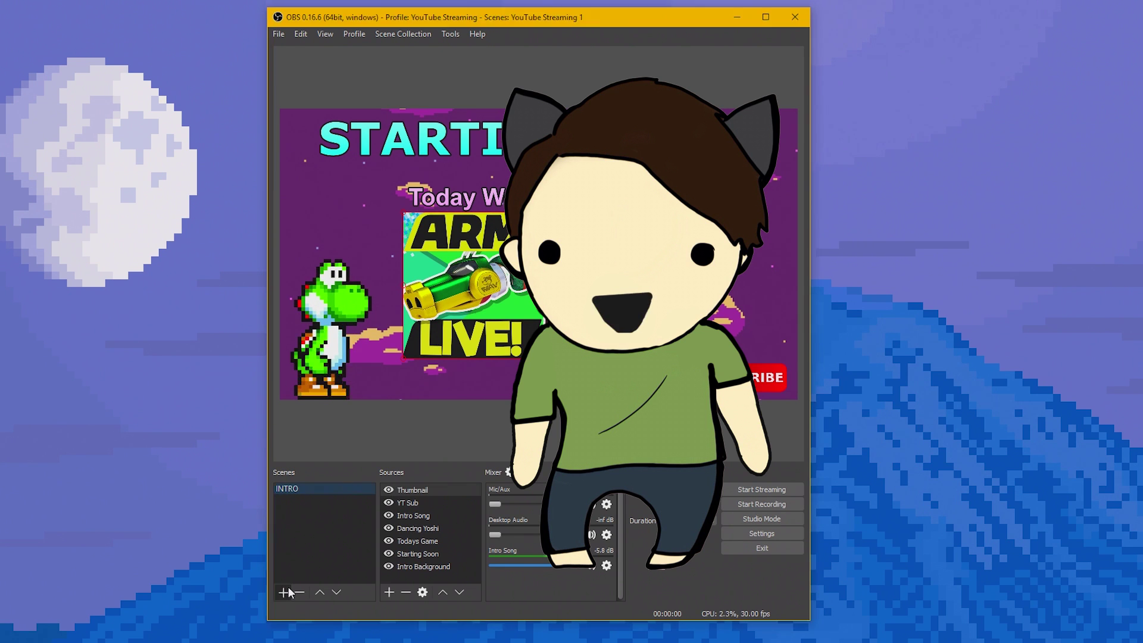
left_click(289, 592)
type("M")
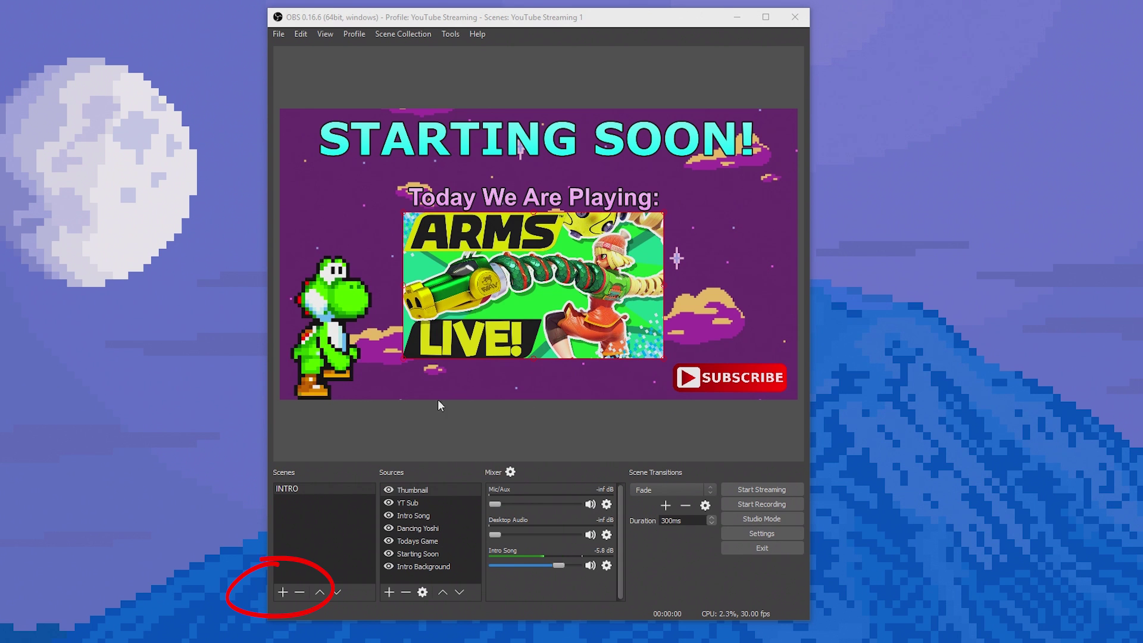
left_click(284, 592)
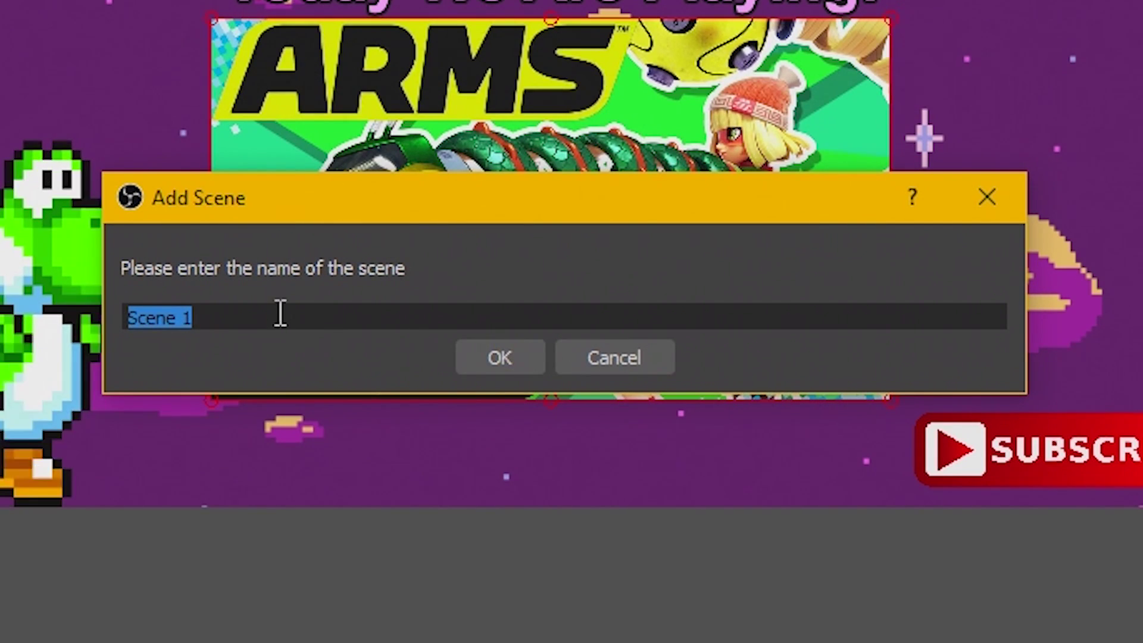
type("MA")
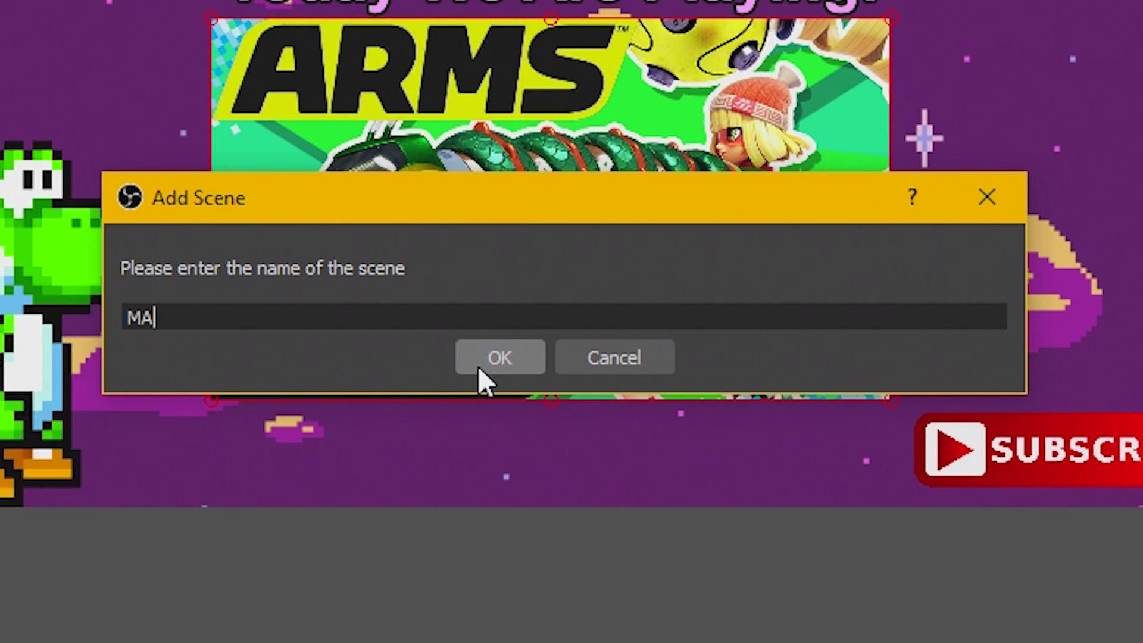
type("IN LIVE")
left_click(478, 366)
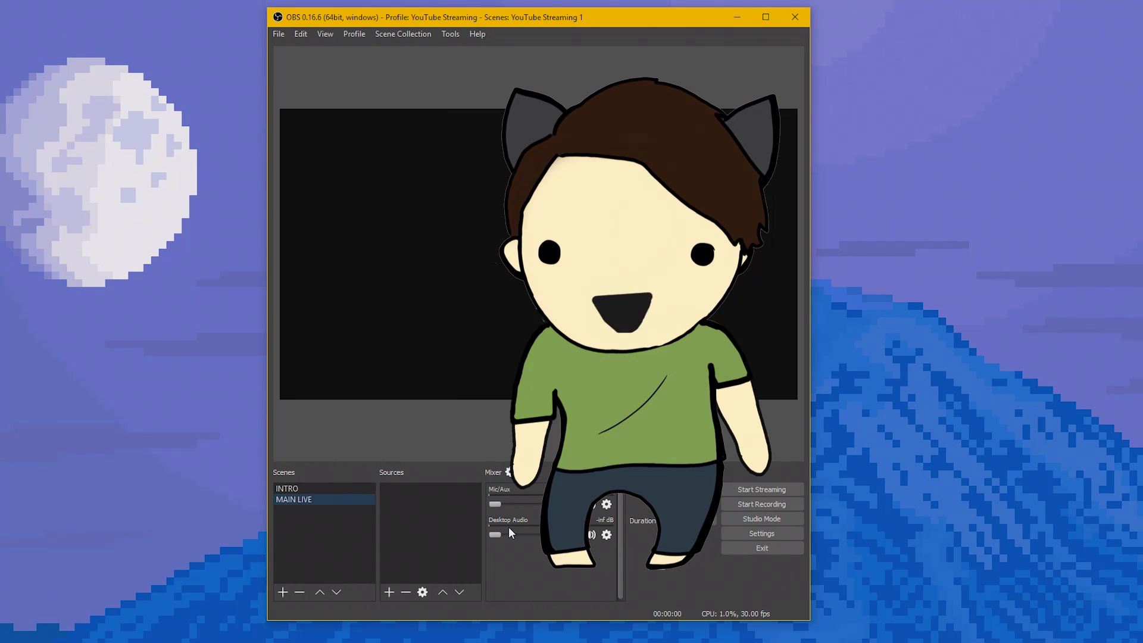
Step: Add an image source named Overlay to the MAIN LIVE scene, using the picture BC Overlay 2.png
left_click(389, 591)
mouse_move(397, 581)
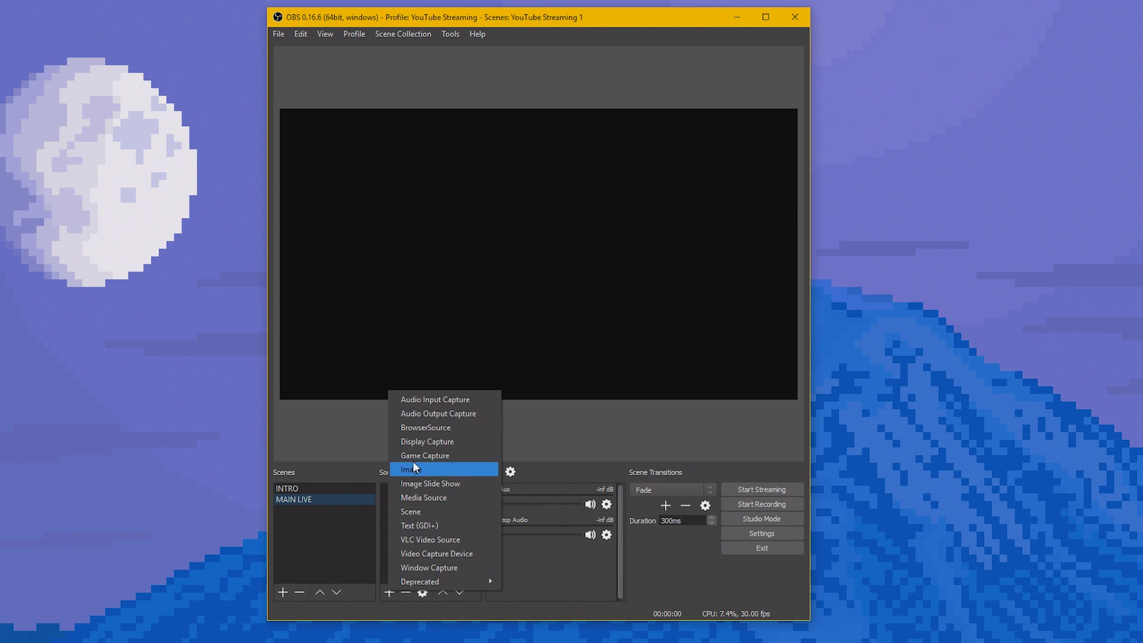
left_click(434, 470)
type("Overlay")
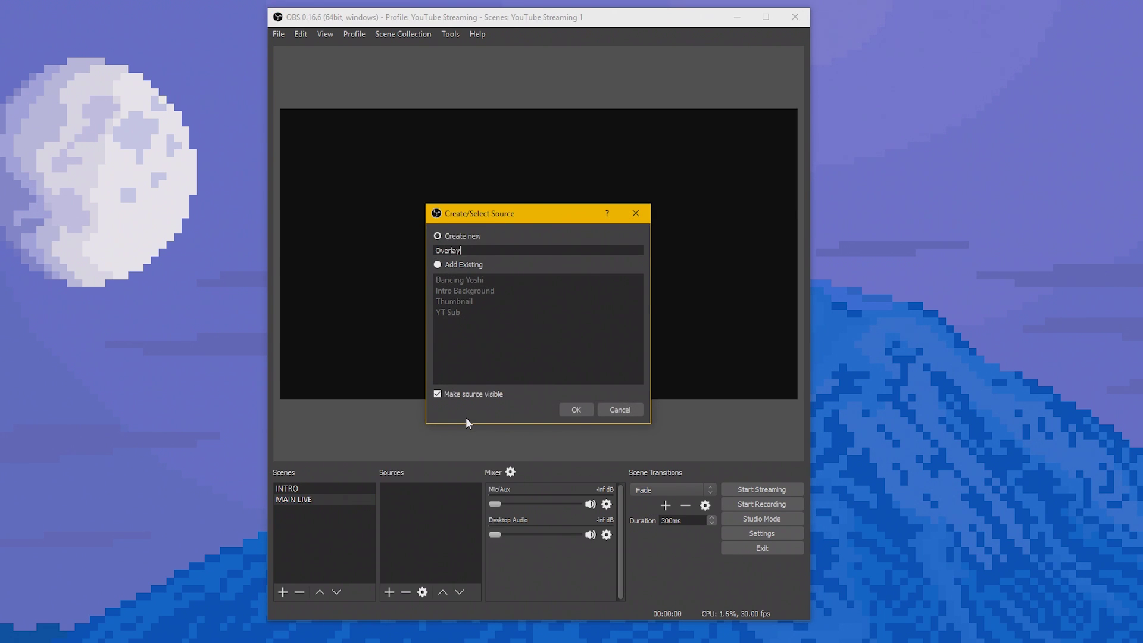
key("Return")
left_click(720, 402)
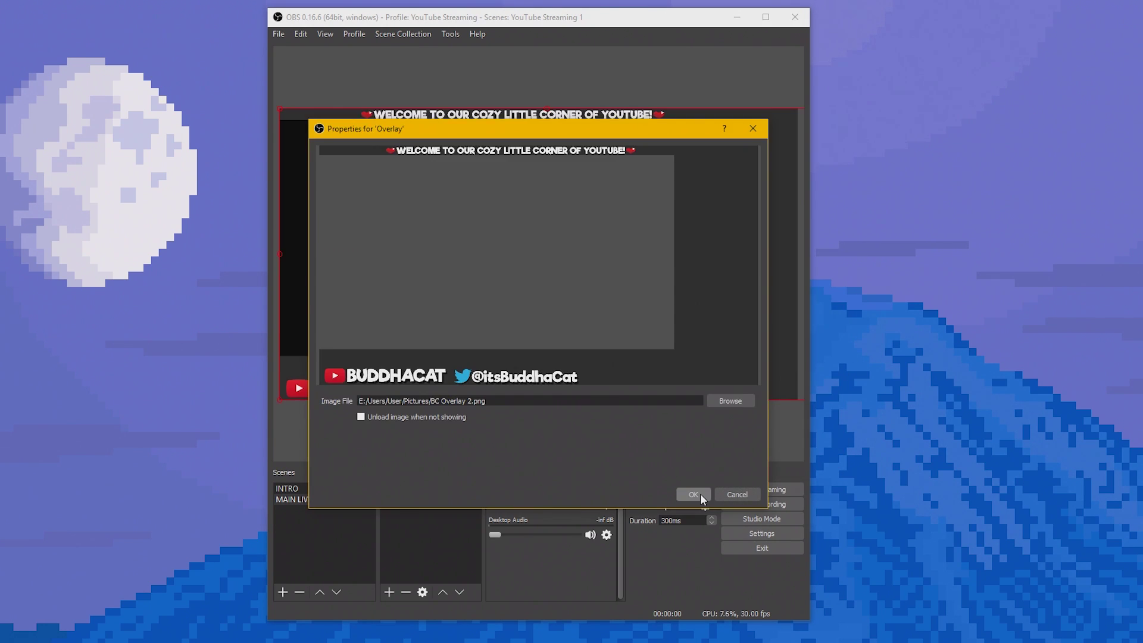
left_click(694, 494)
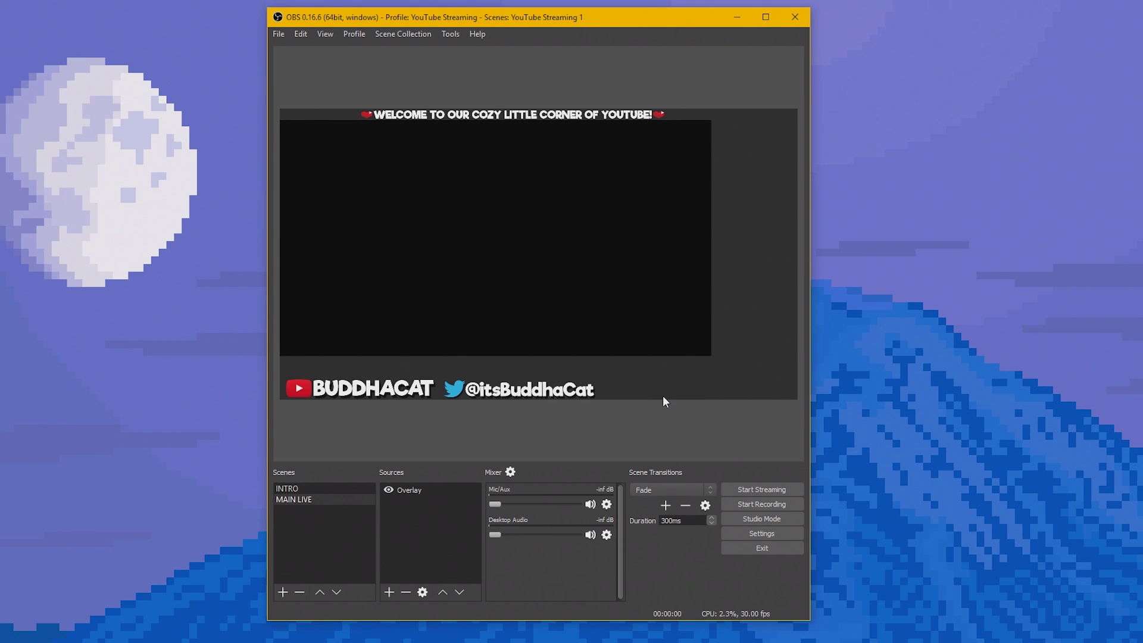
Step: Add a video capture device source named Webcam that uses the Logitech HD Pro Webcam C920
left_click(389, 593)
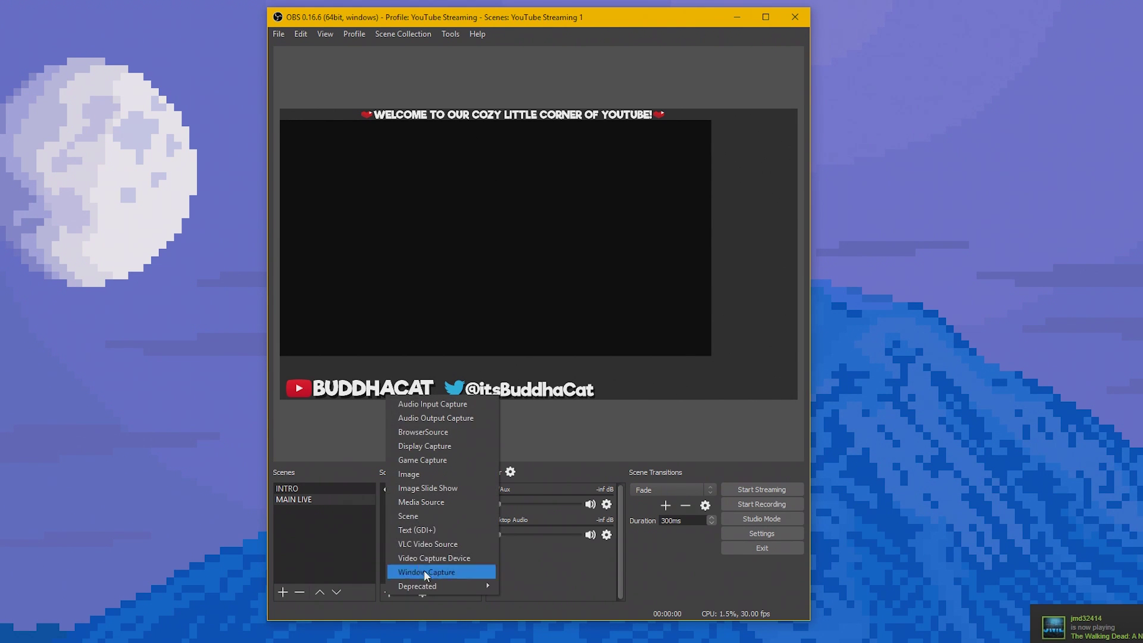
left_click(440, 557)
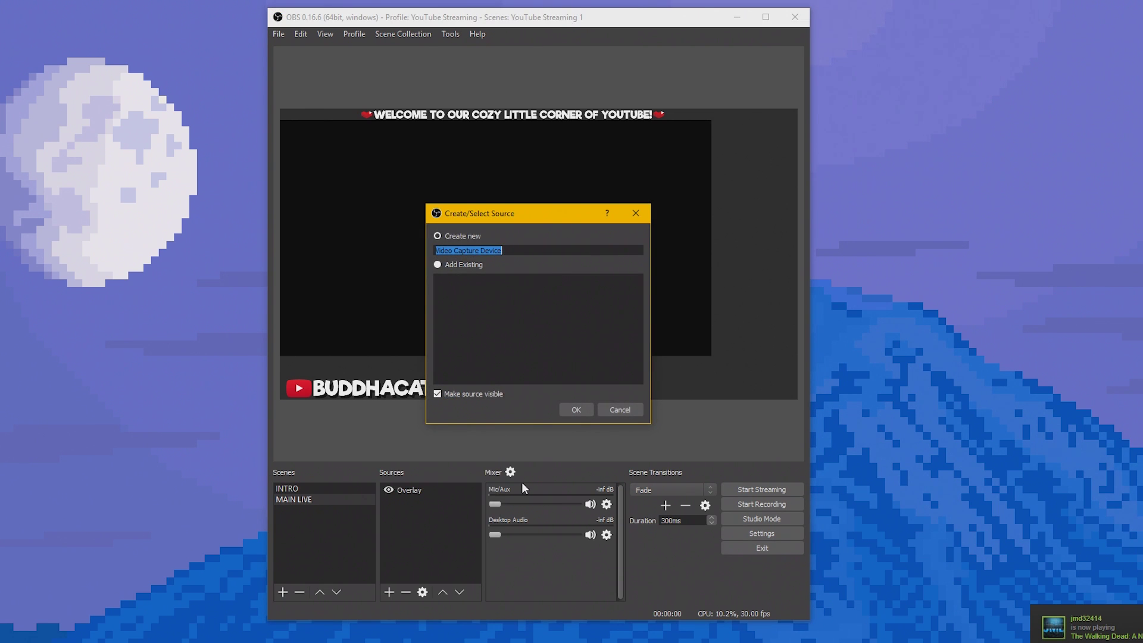
type("Webcam")
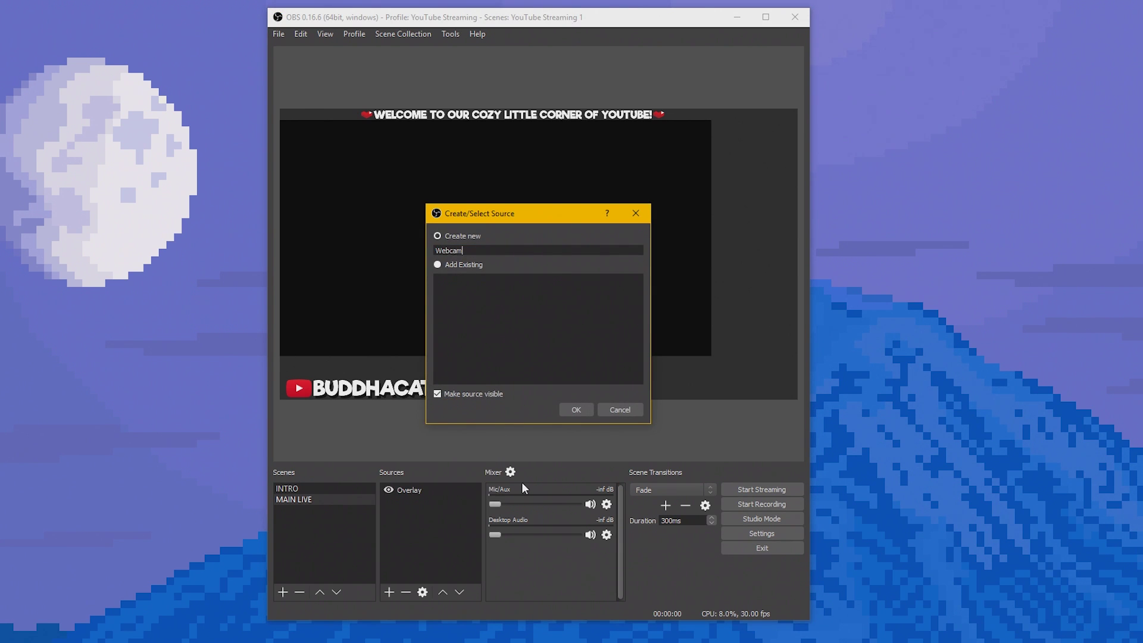
key("Return")
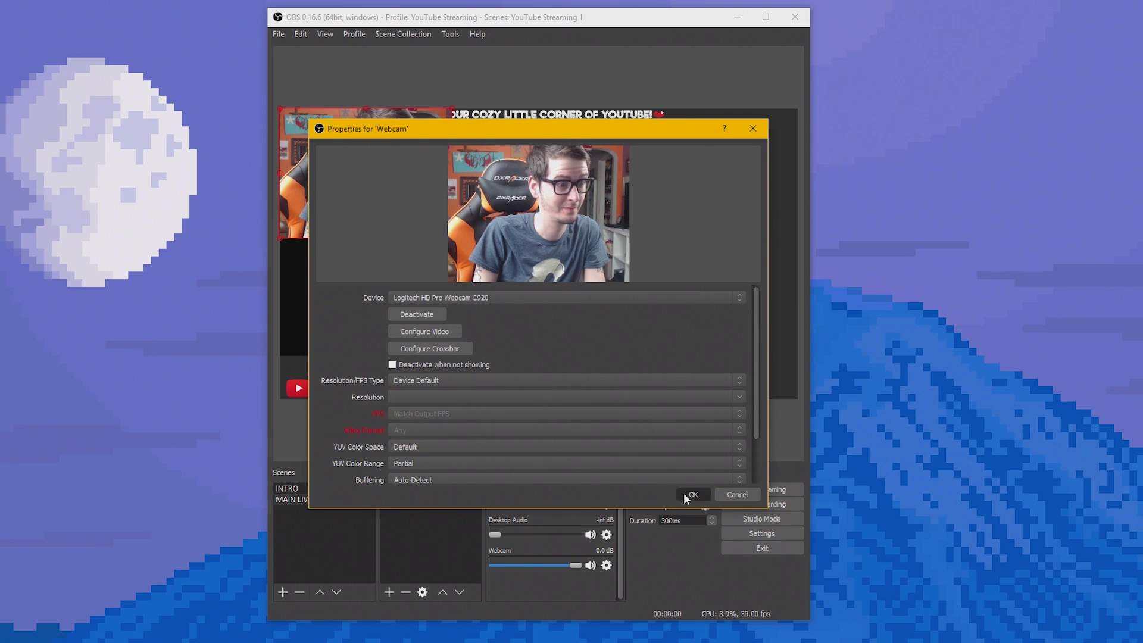
left_click(684, 493)
Step: Move the webcam picture to the canvas's lower-right corner and shrink it to fit the overlay's side area
left_click_drag(405, 226, 744, 388)
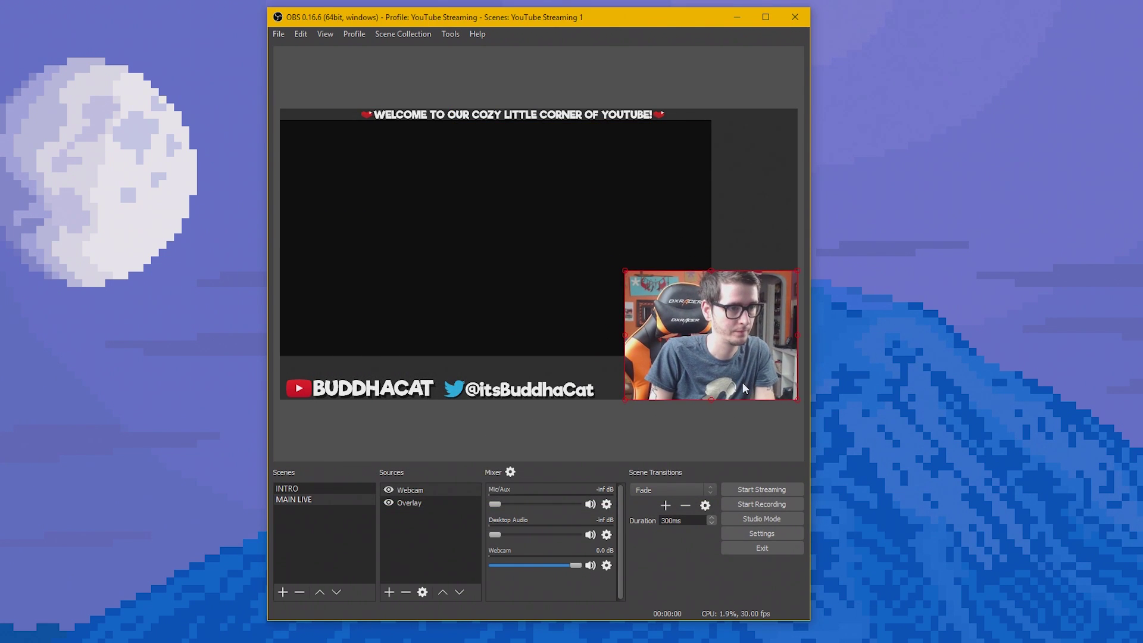
left_click_drag(627, 269, 683, 301)
left_click(567, 426)
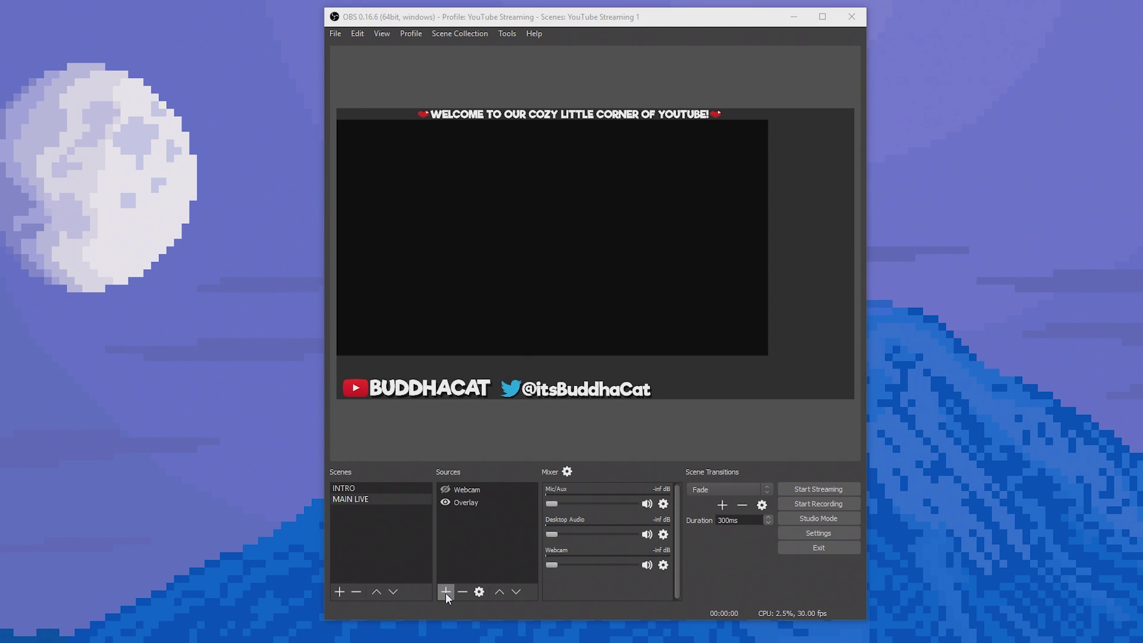
Step: Add a Game Capture source, look through the windows offered for capturing a specific window, and discard the property changes
left_click(446, 592)
mouse_move(486, 585)
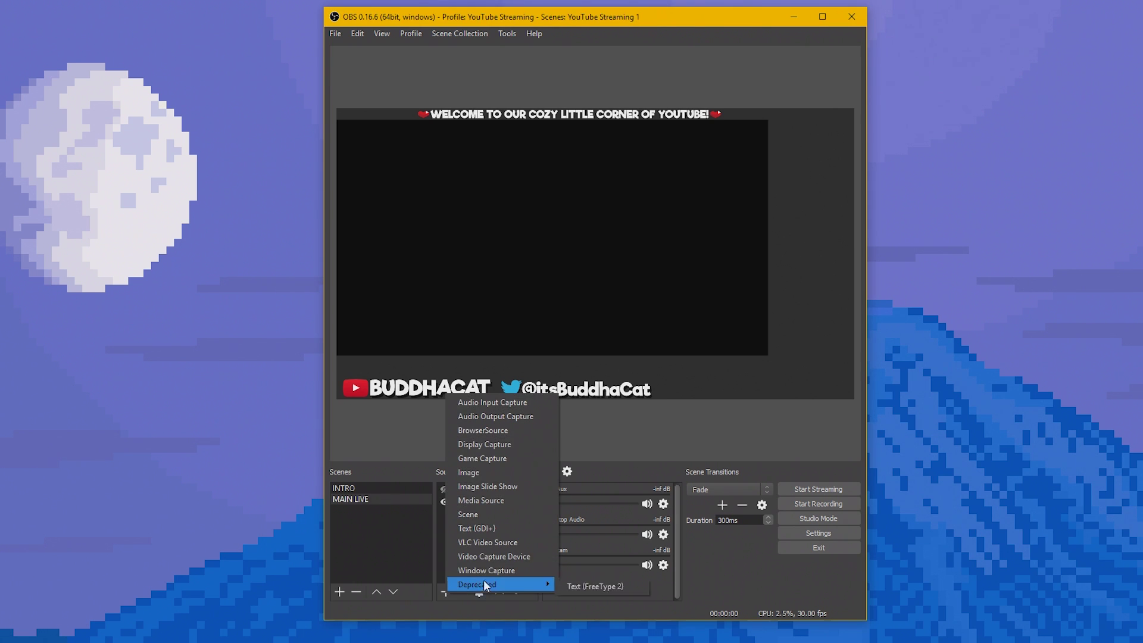
left_click(494, 459)
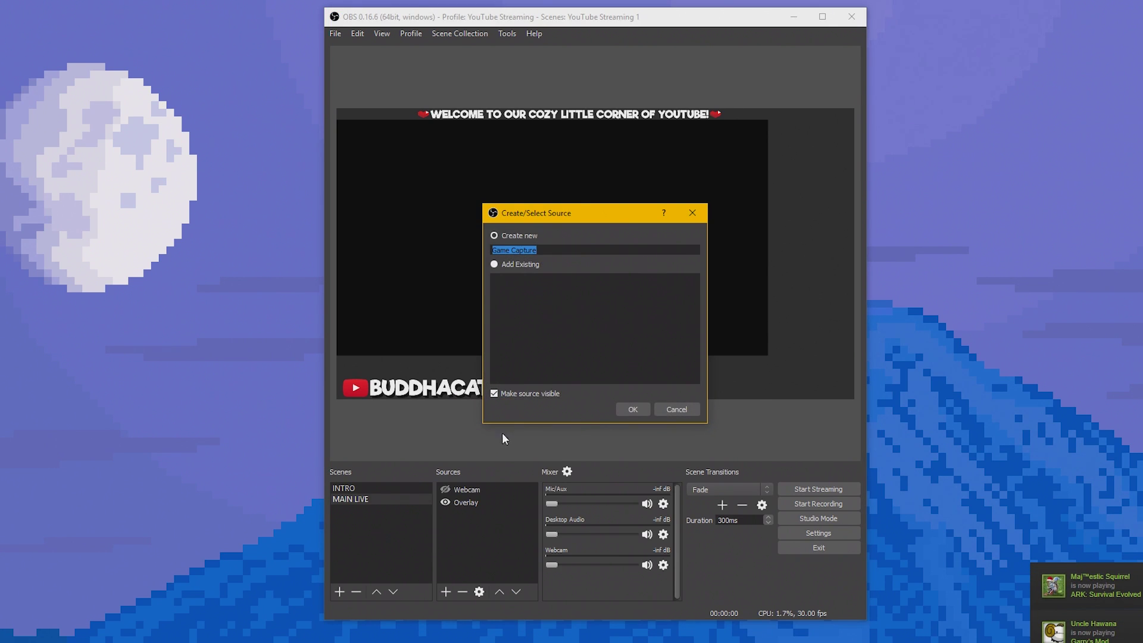
left_click(642, 409)
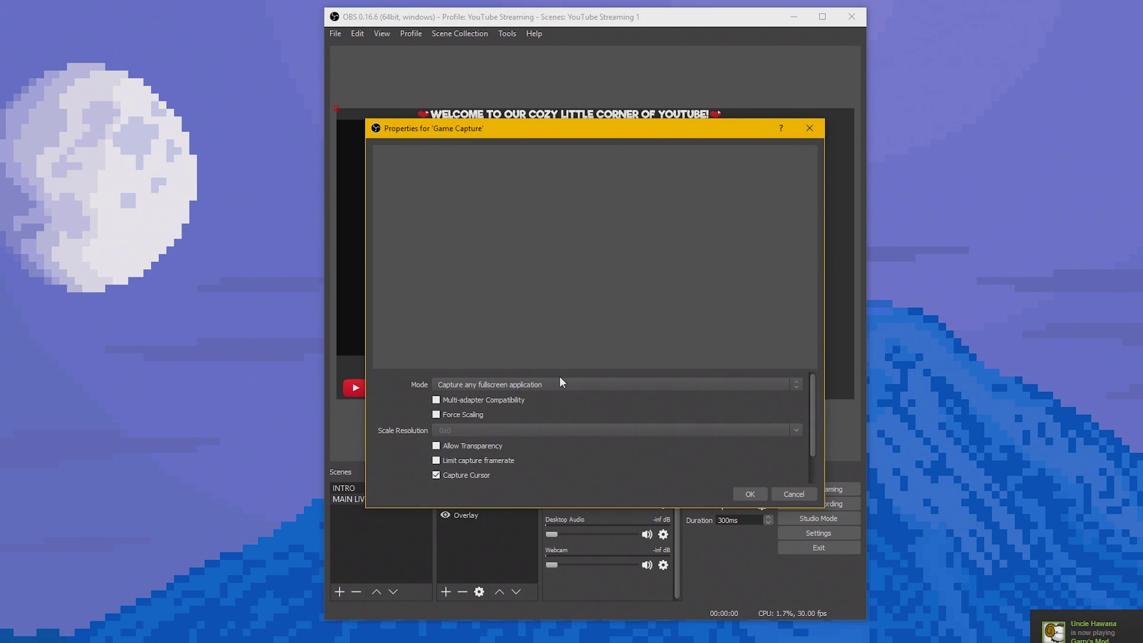
left_click(523, 396)
left_click(533, 369)
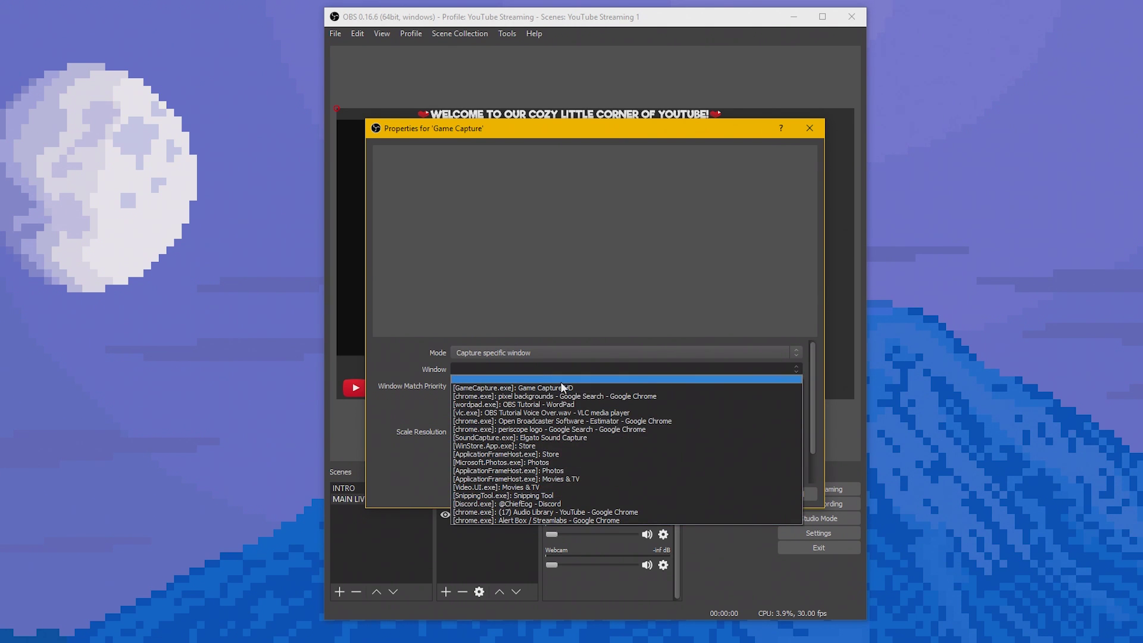
left_click(408, 356)
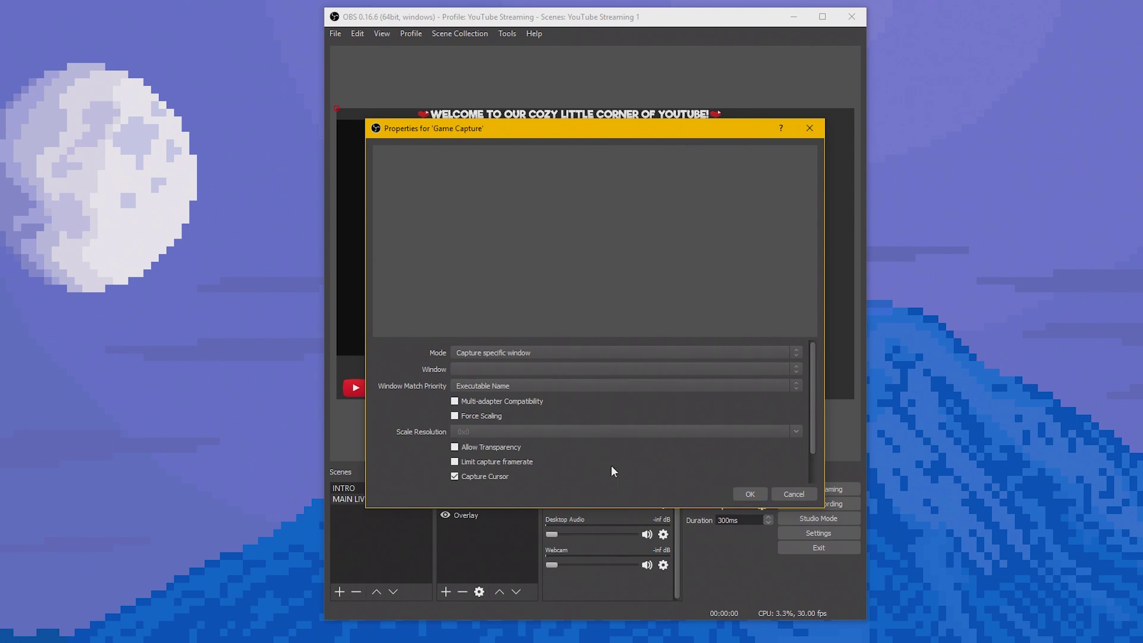
left_click(793, 493)
Step: Try to add a Window Capture source with its default name to the MAIN LIVE scene
left_click(447, 591)
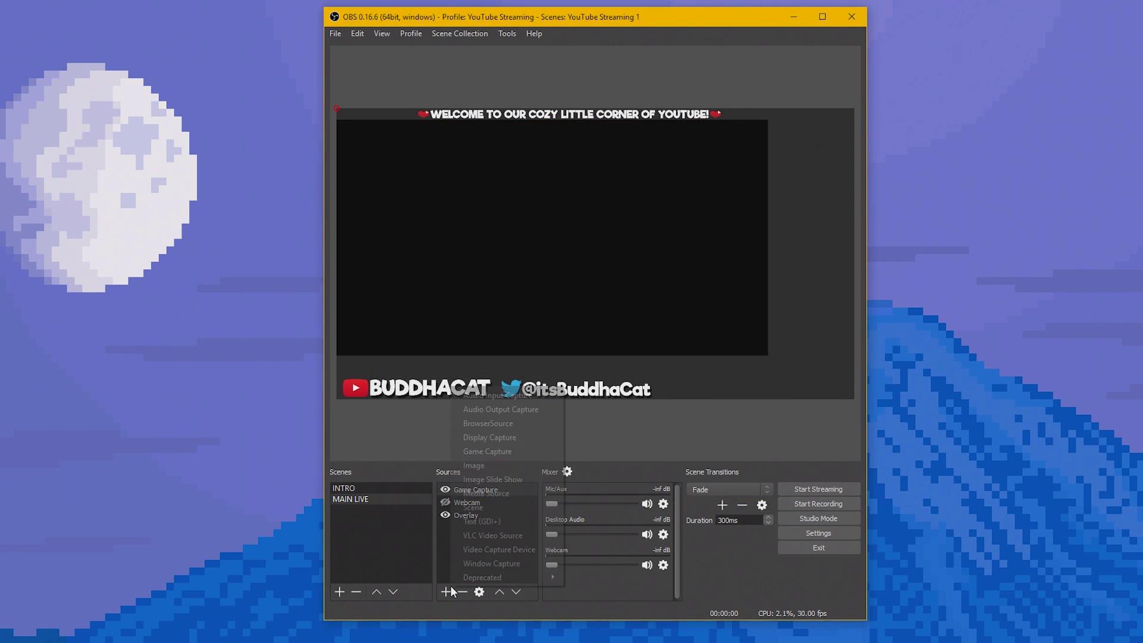
left_click(502, 562)
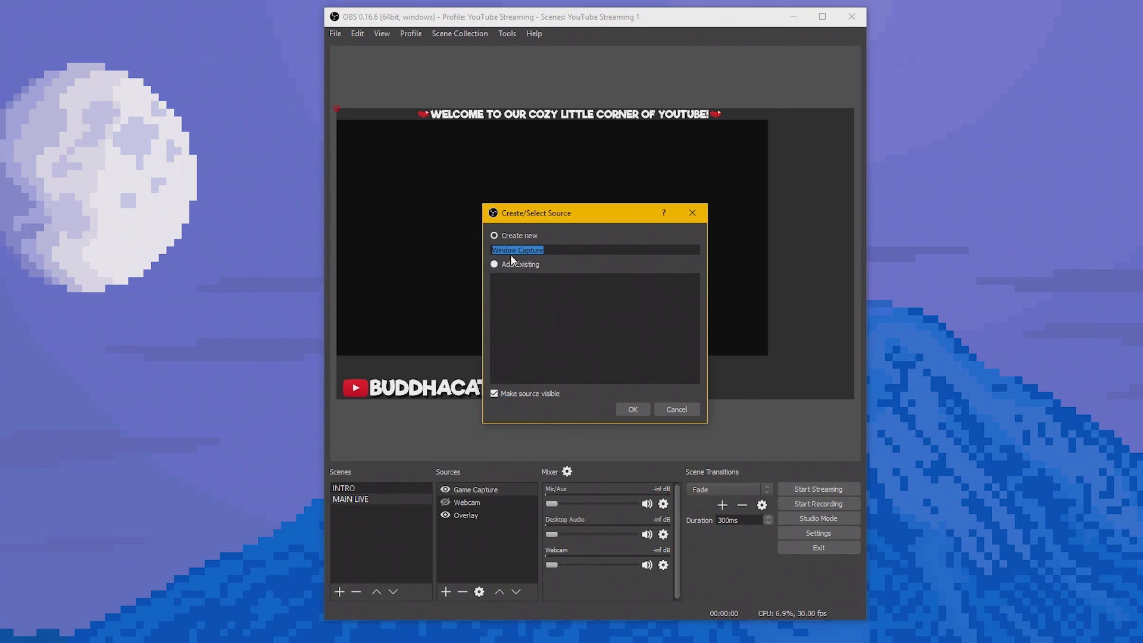
left_click(638, 409)
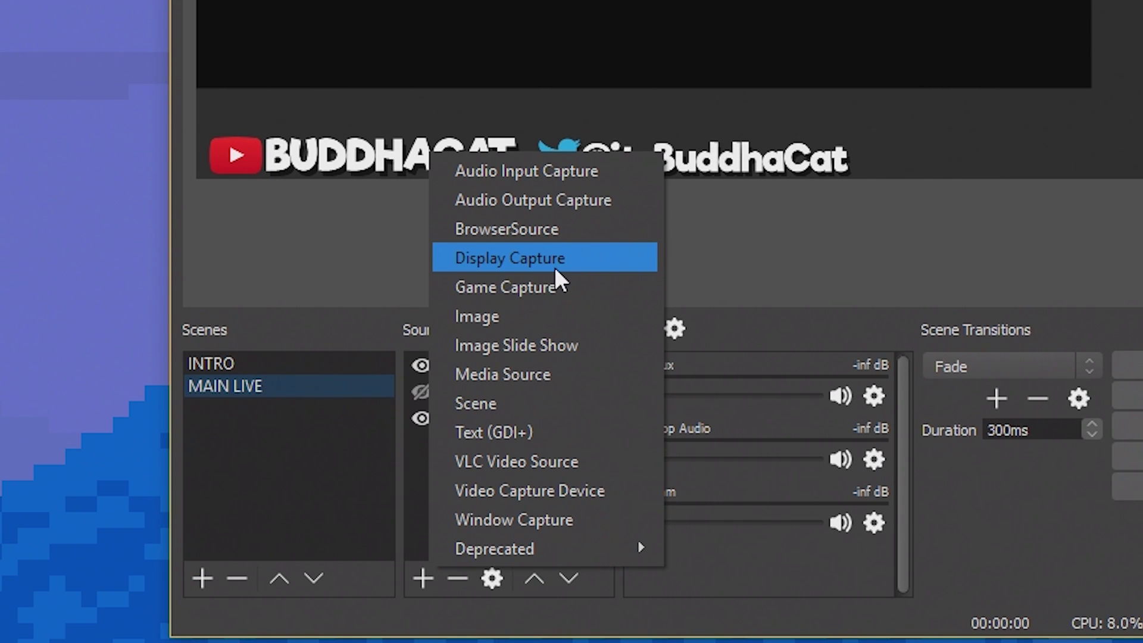
left_click(297, 459)
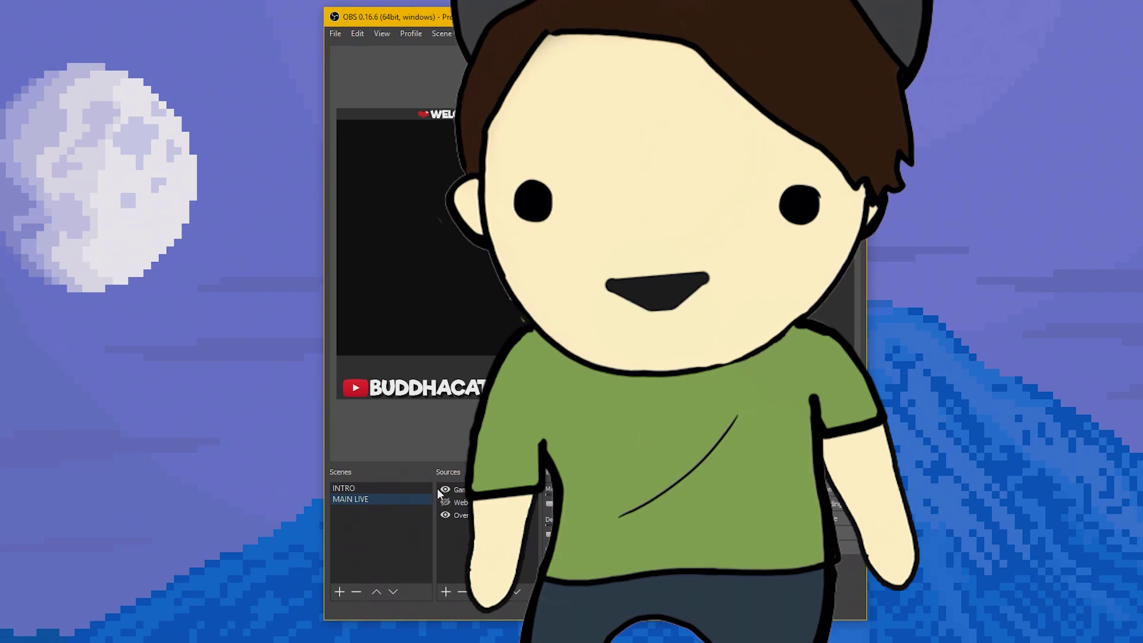
Step: Hide the Game Capture source in the MAIN LIVE scene
left_click(445, 489)
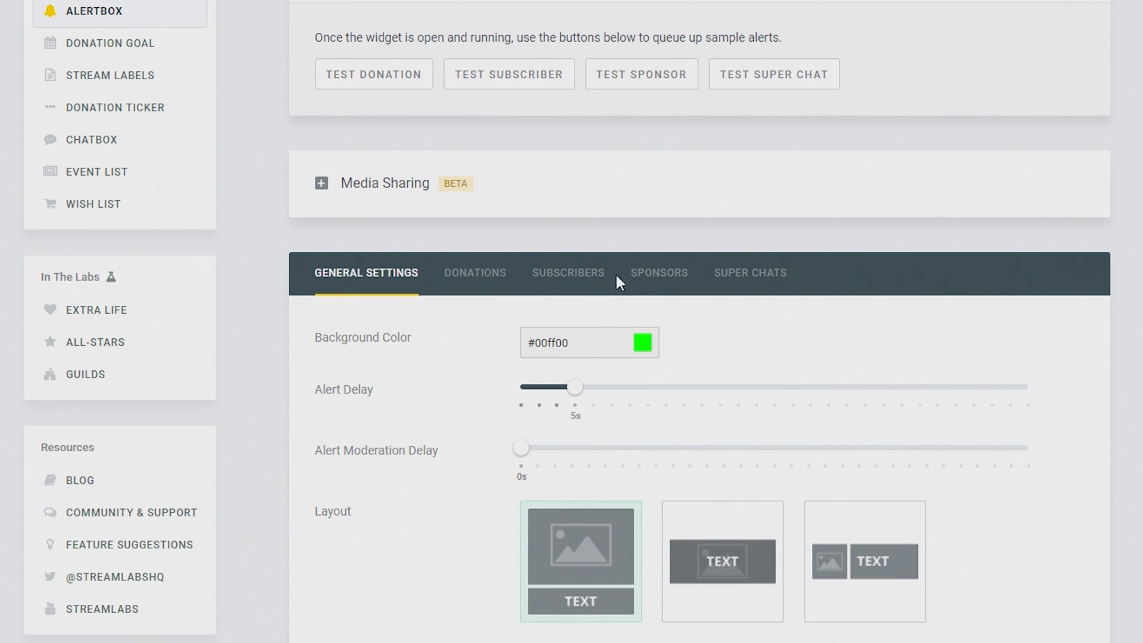
Step: Add a BrowserSource named Alerts to the MAIN LIVE scene, entering the Streamlabs alert box's widget URL as its address
scroll(247, 390, "up", 4)
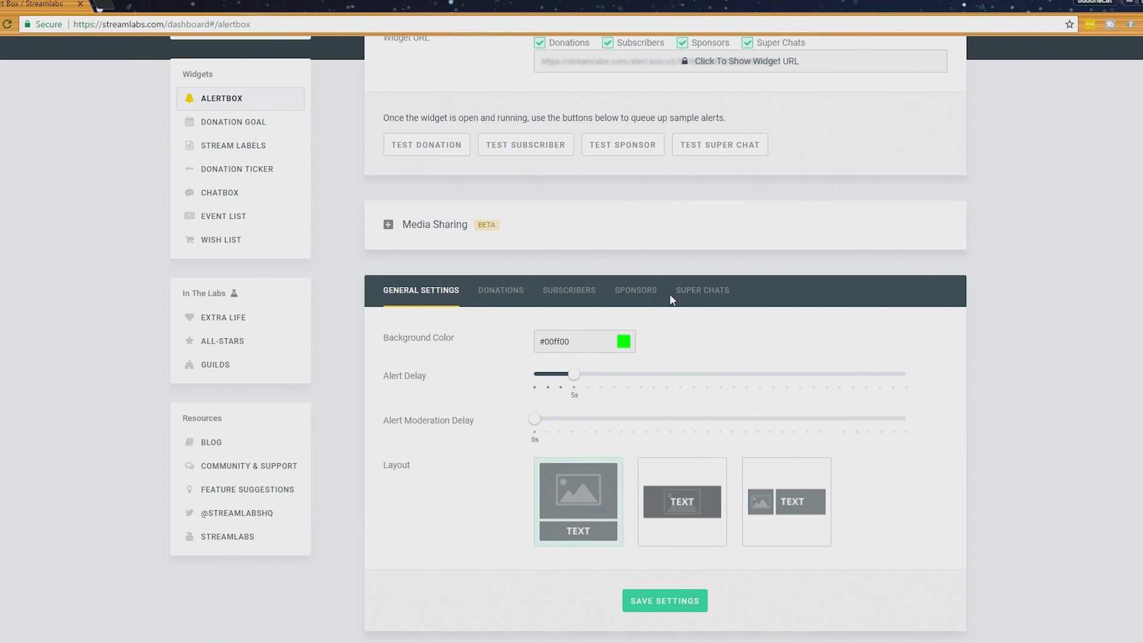
scroll(337, 383, "up", 1)
scroll(336, 383, "up", 3)
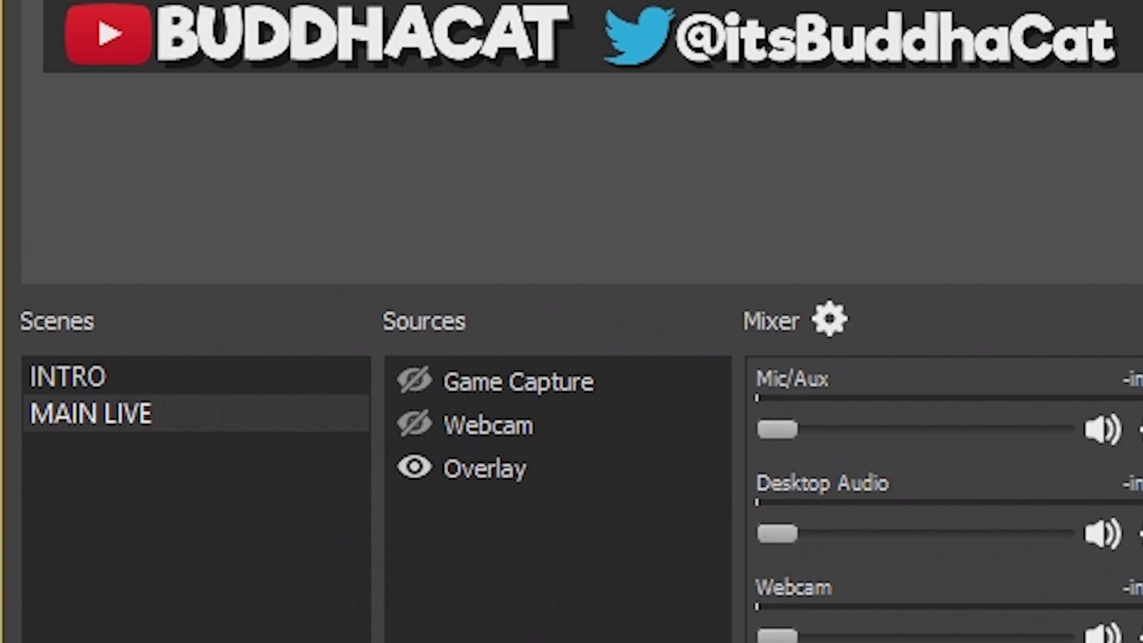
left_click(380, 604)
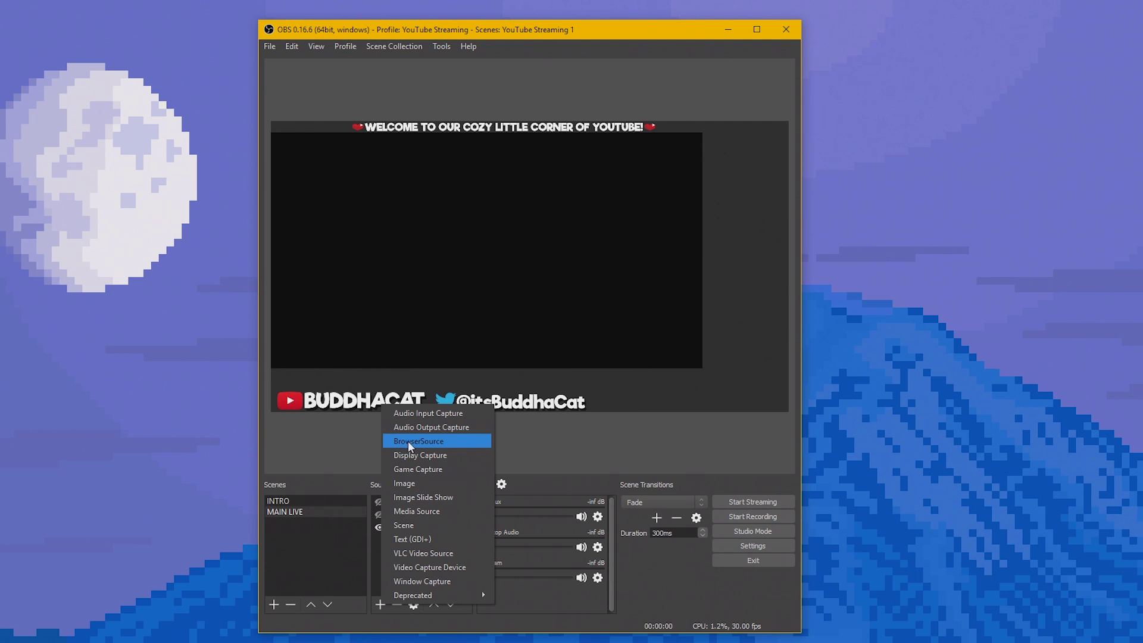
left_click(397, 442)
type("Alerts")
key("Return")
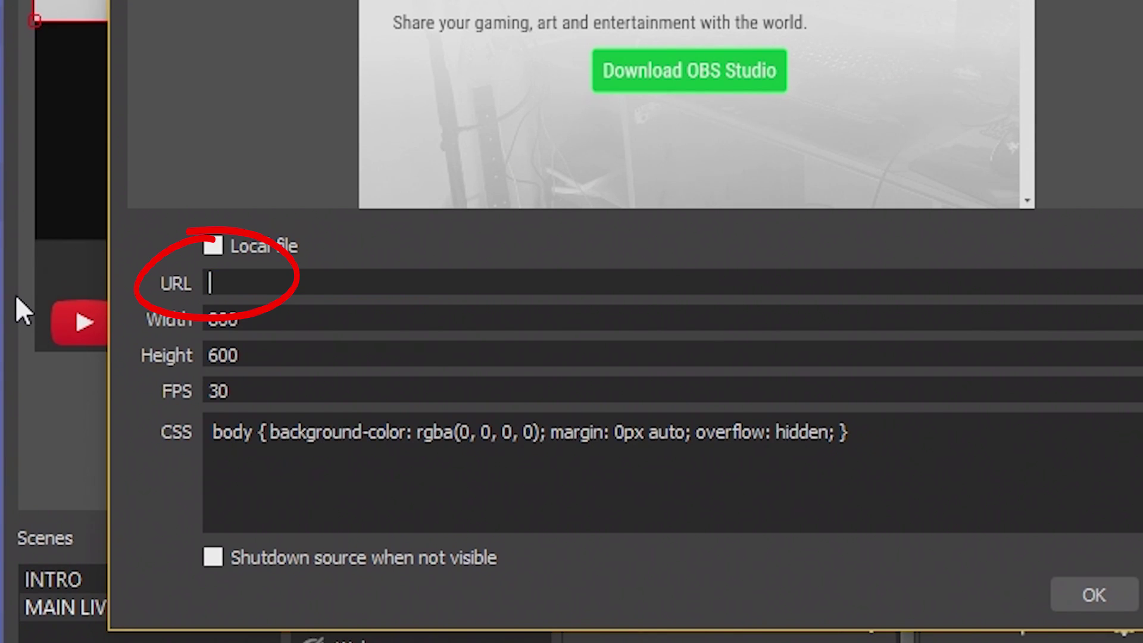
type("h")
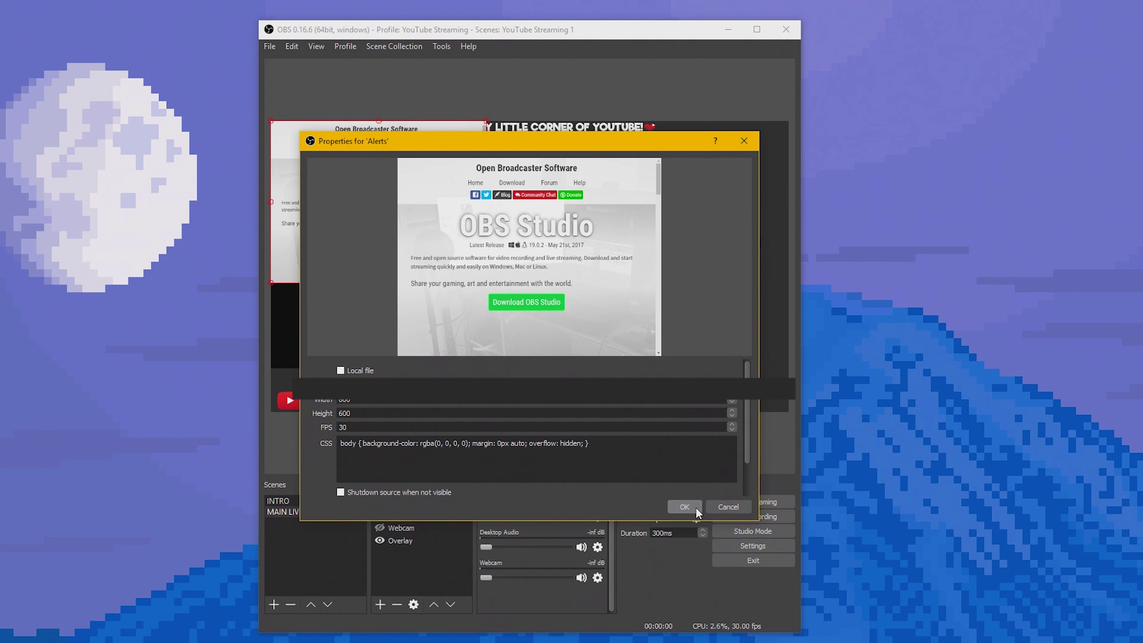
left_click(685, 507)
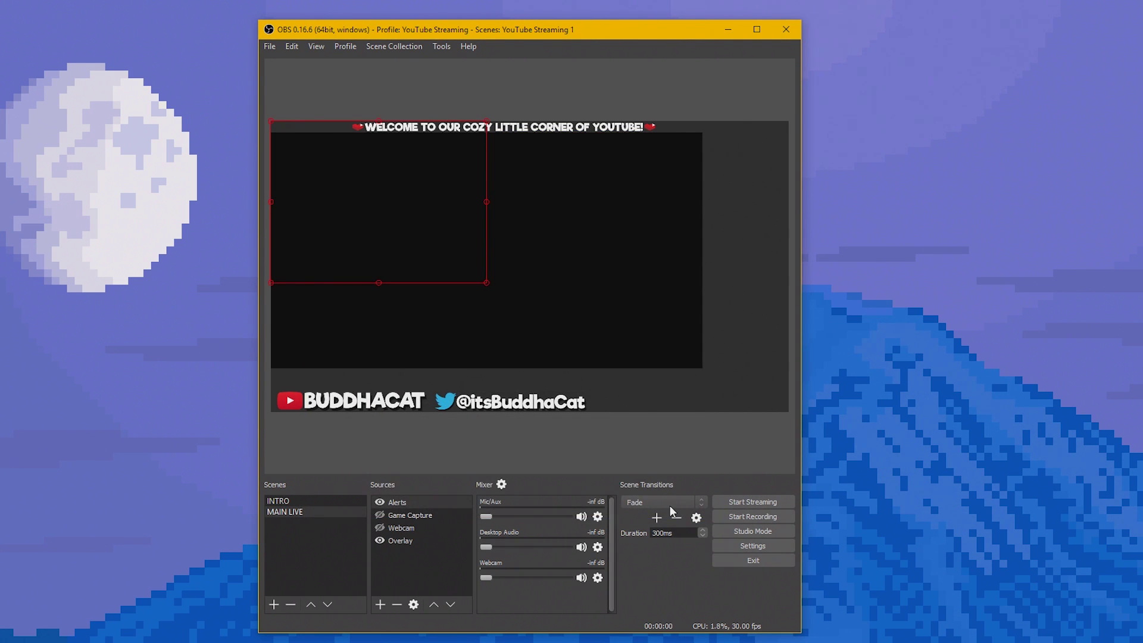
Step: Move the Alerts source to the middle of the canvas and enlarge it to about the height of the black game area
left_click_drag(415, 259, 524, 292)
mouse_move(502, 330)
left_mouse_down()
mouse_move(523, 402)
mouse_move(533, 402)
mouse_move(512, 333)
left_mouse_up()
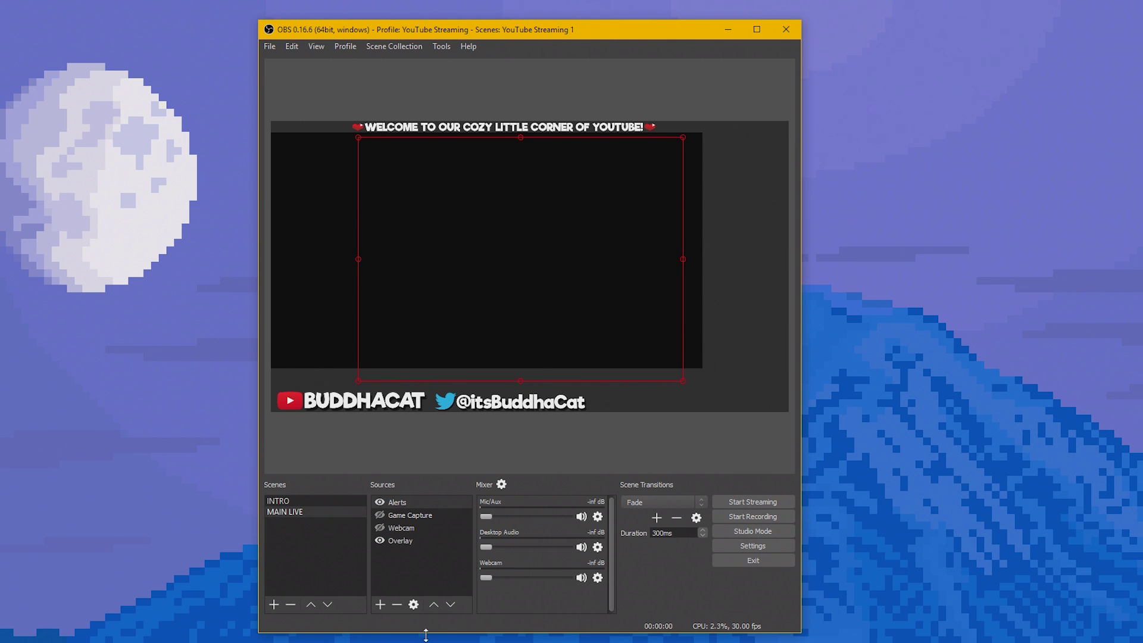